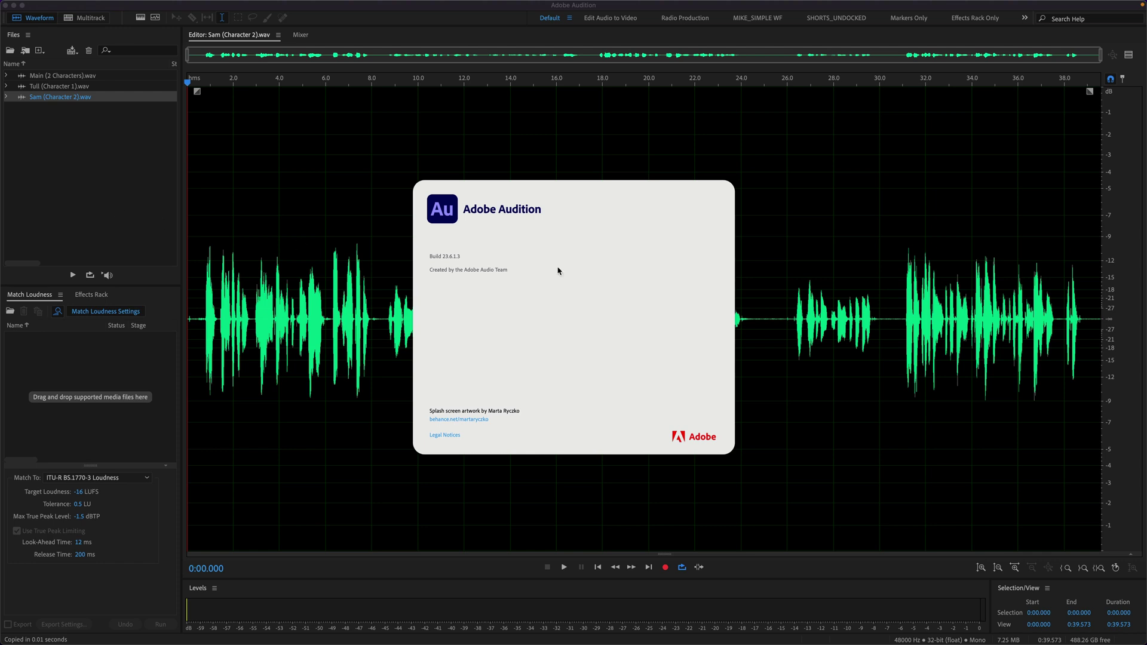
click(590, 269)
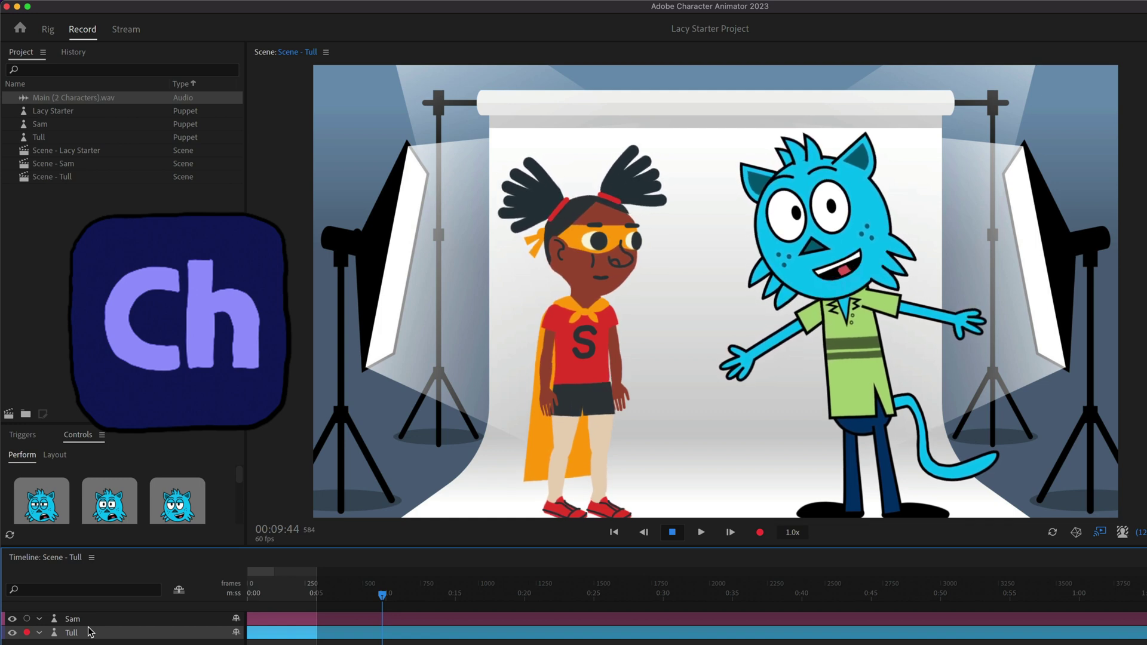
click(135, 622)
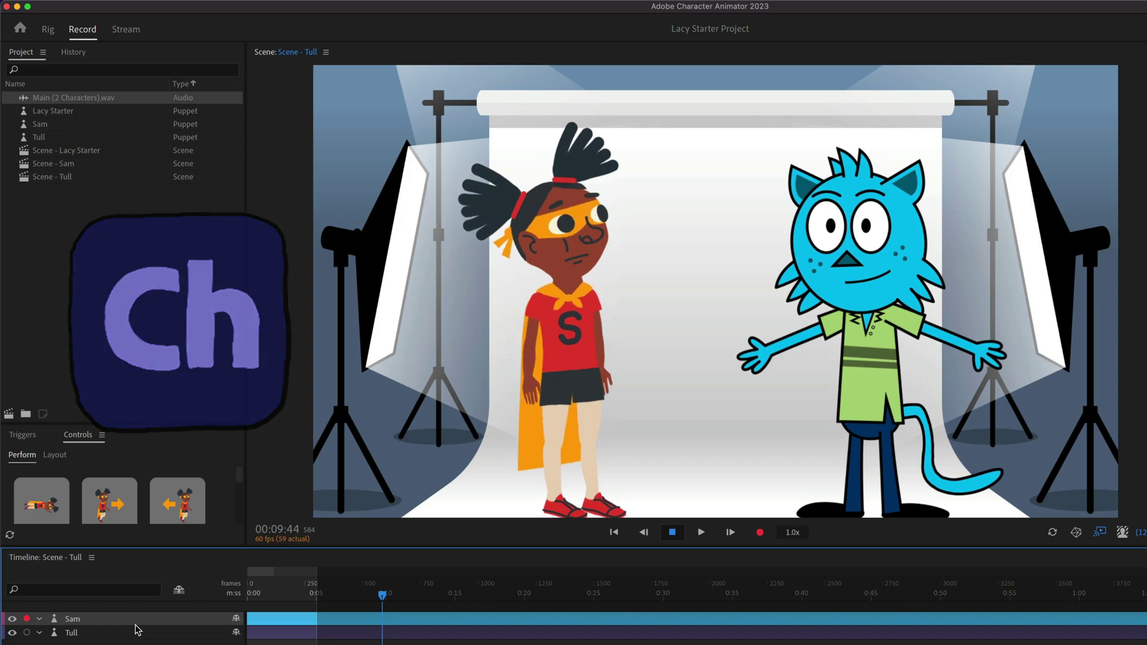
click(137, 632)
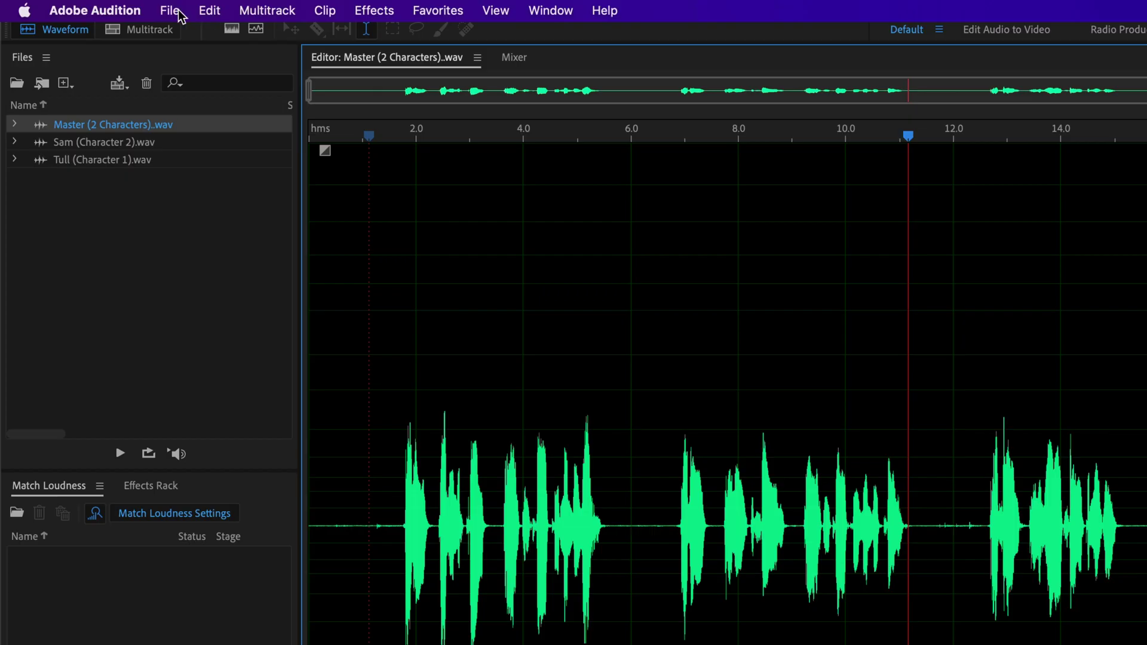
click(103, 6)
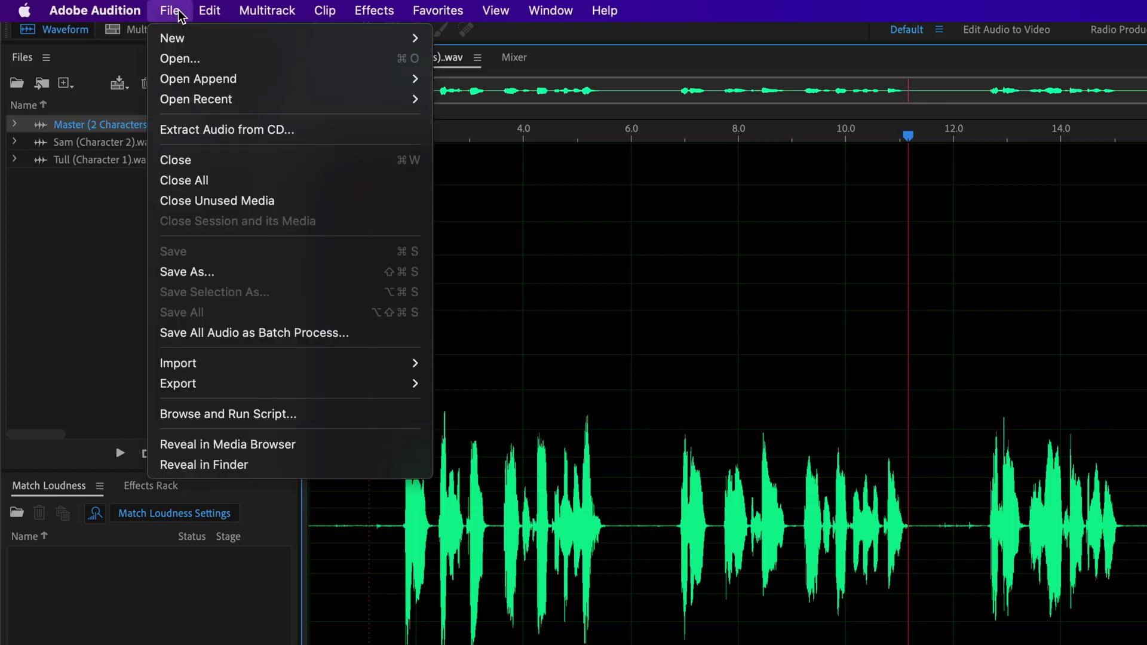
click(64, 296)
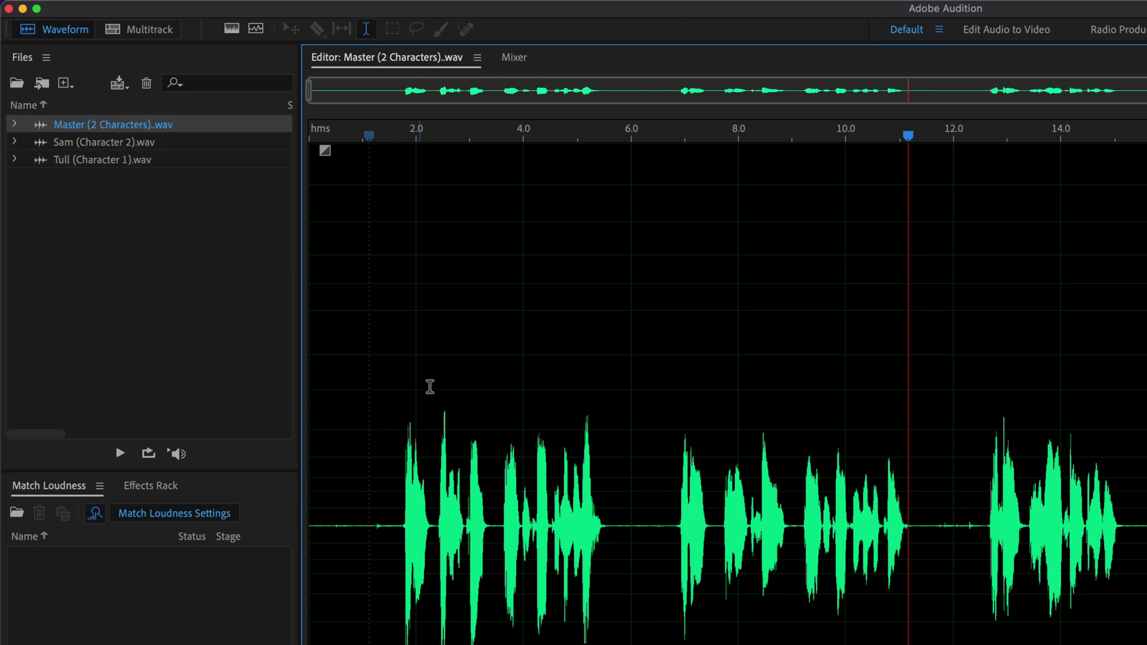
click(210, 10)
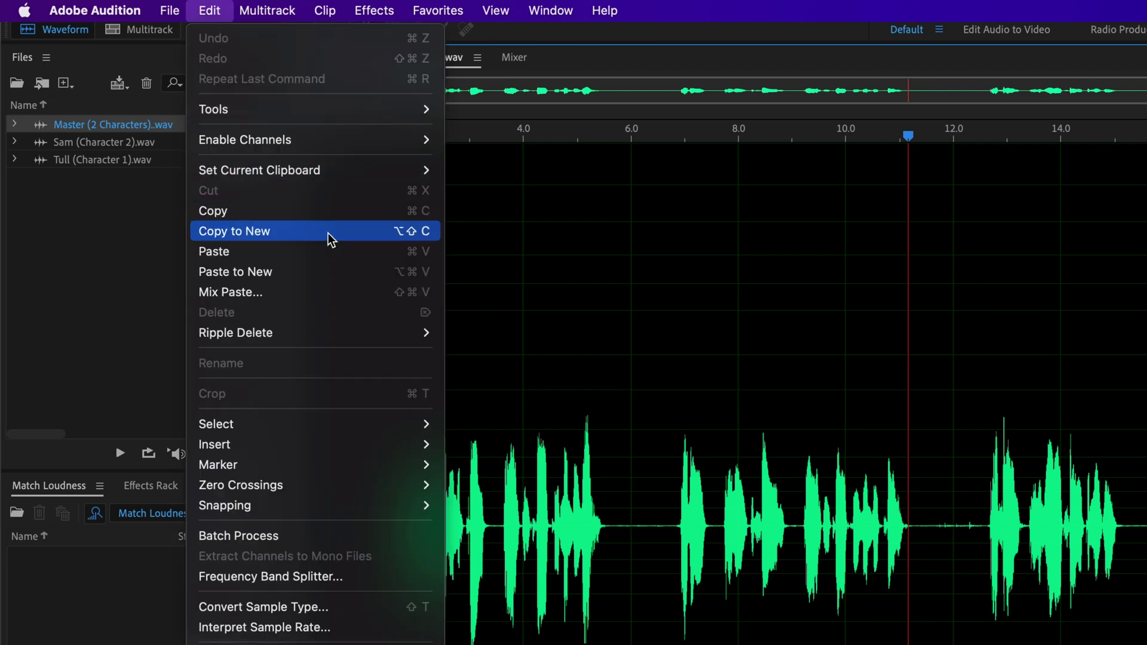
click(133, 242)
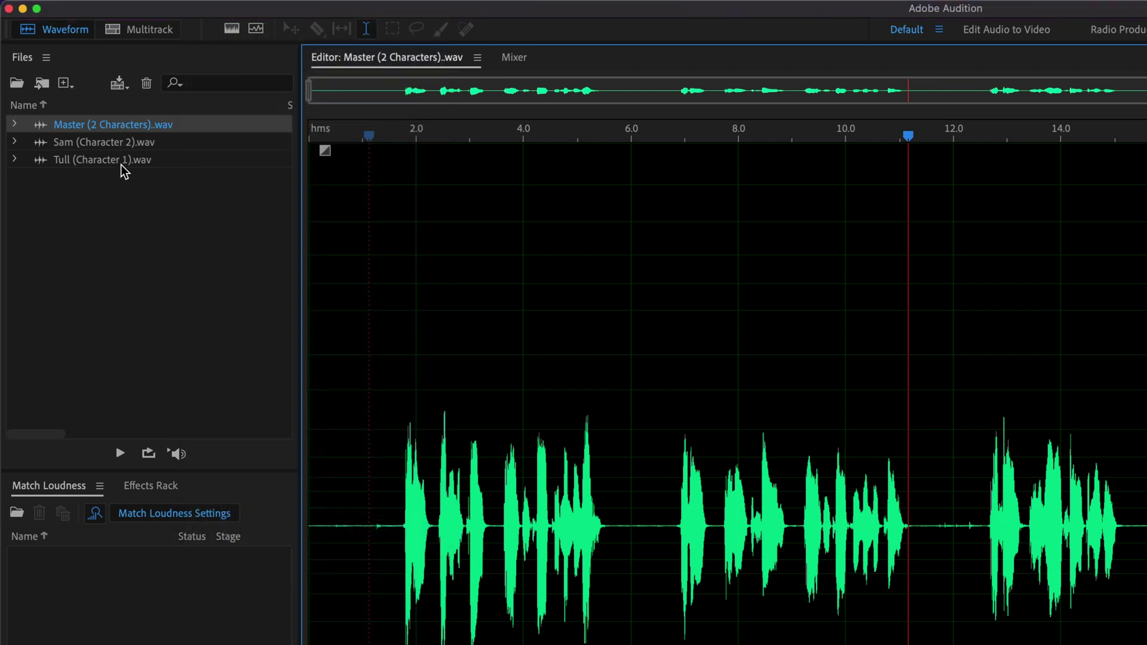
Open Tull (Character 1).wav for editing in the waveform editor
click(124, 144)
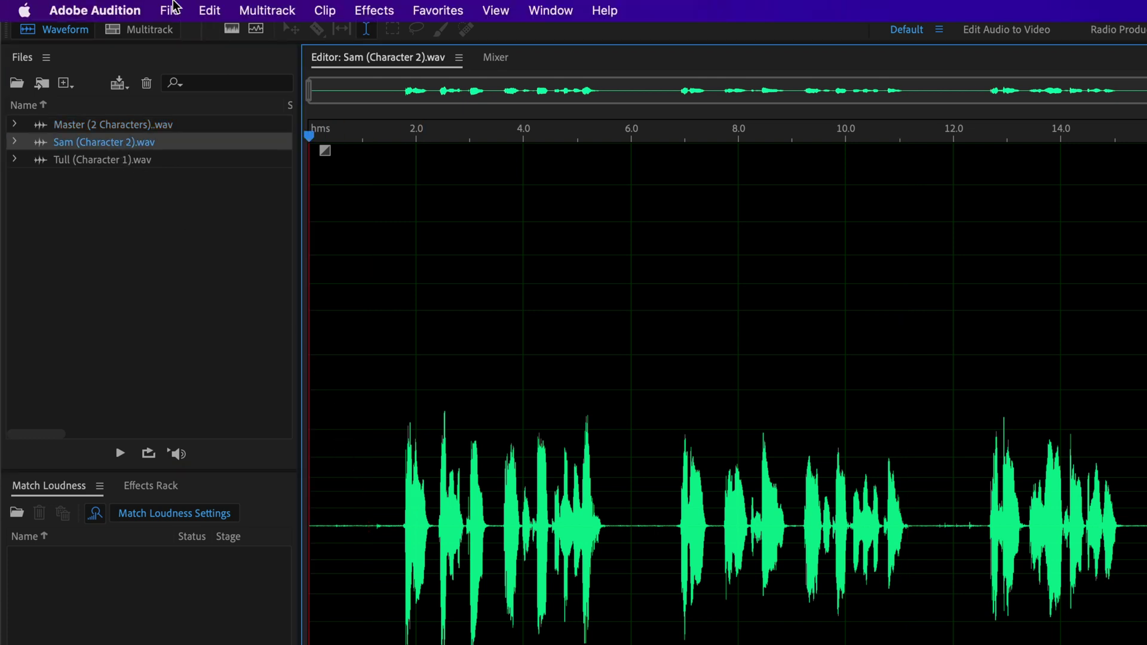
click(171, 10)
click(57, 144)
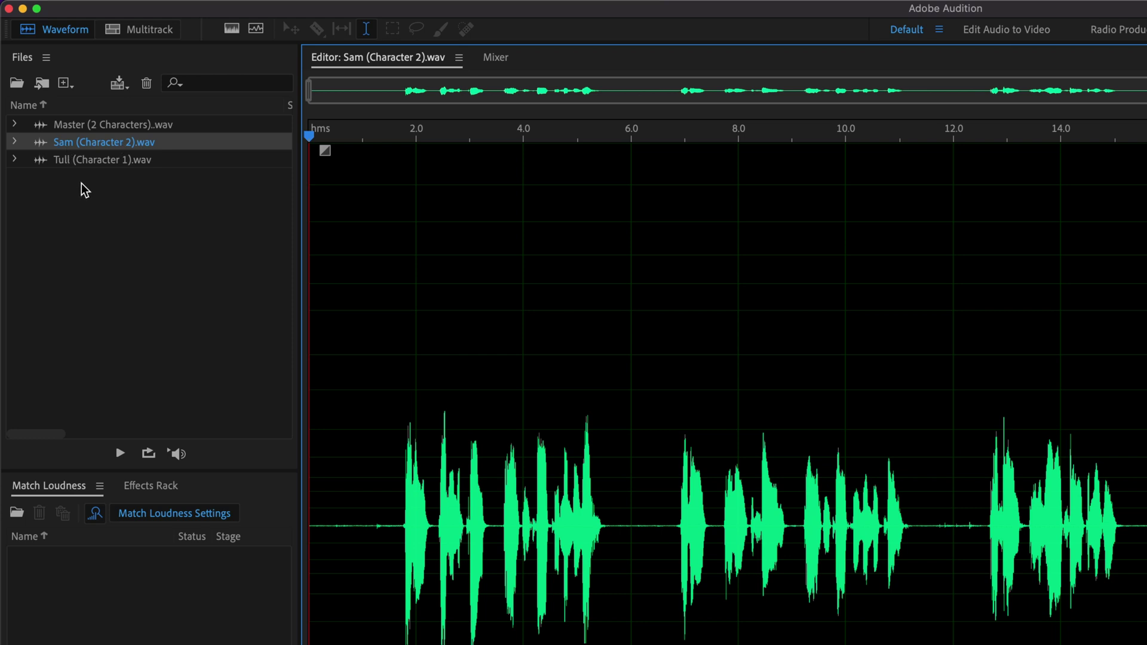
key(Up)
click(116, 167)
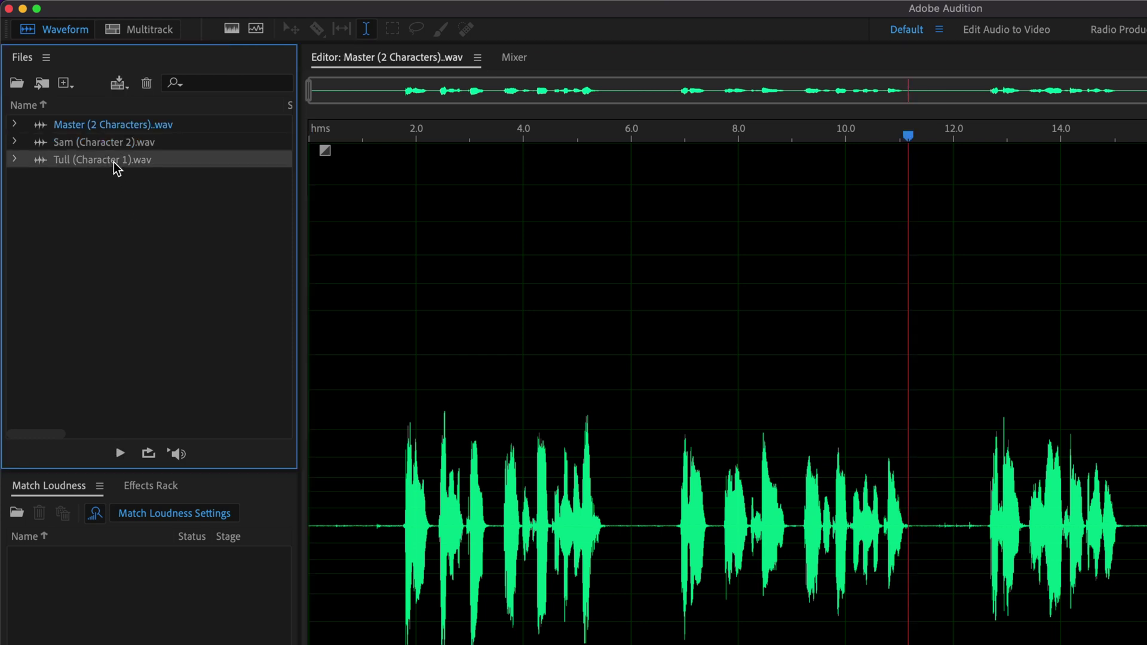
double_click(114, 160)
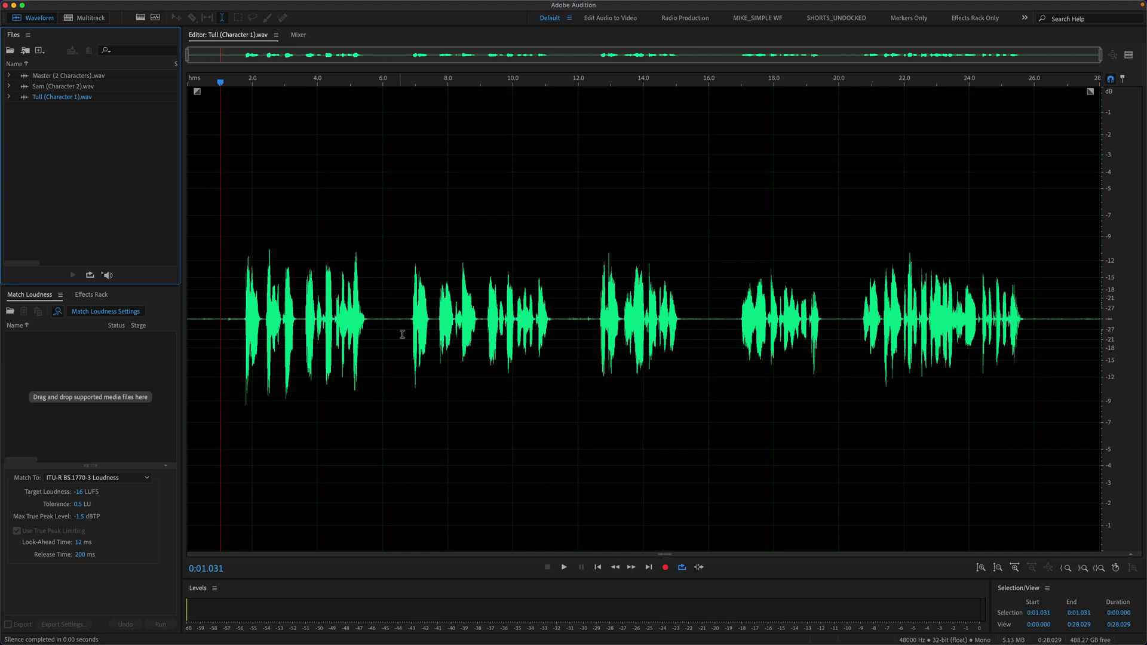
Select the second character's first dialogue section in the Tull file, from 0:06.000 to 0:12.373, and play it back
drag(383, 321, 591, 316)
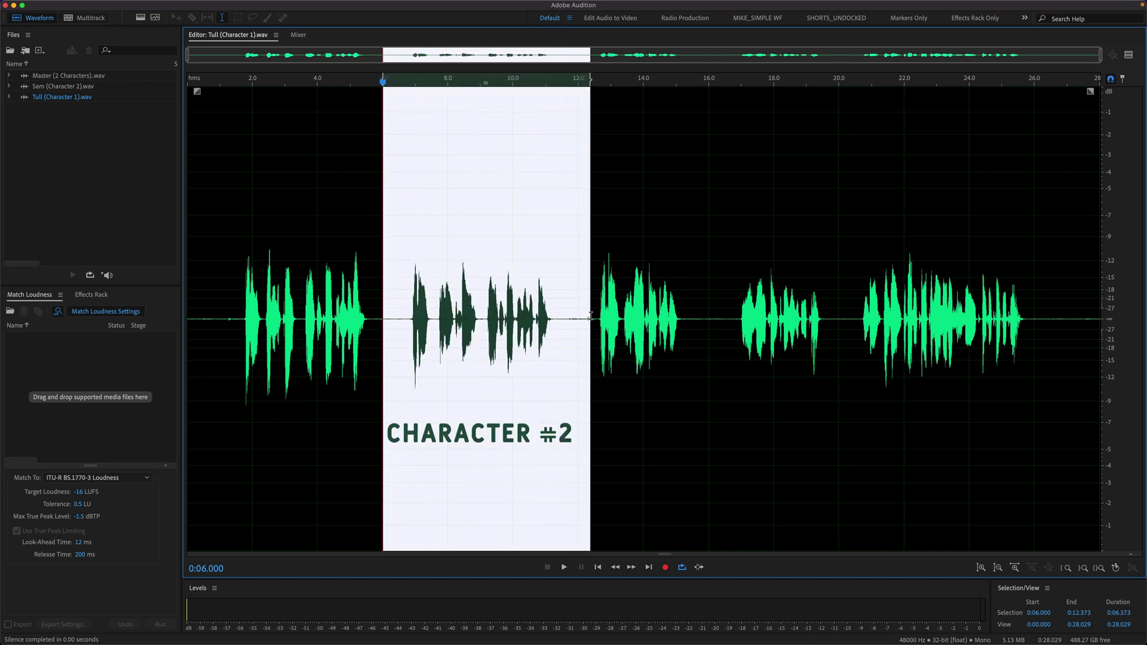
key(space)
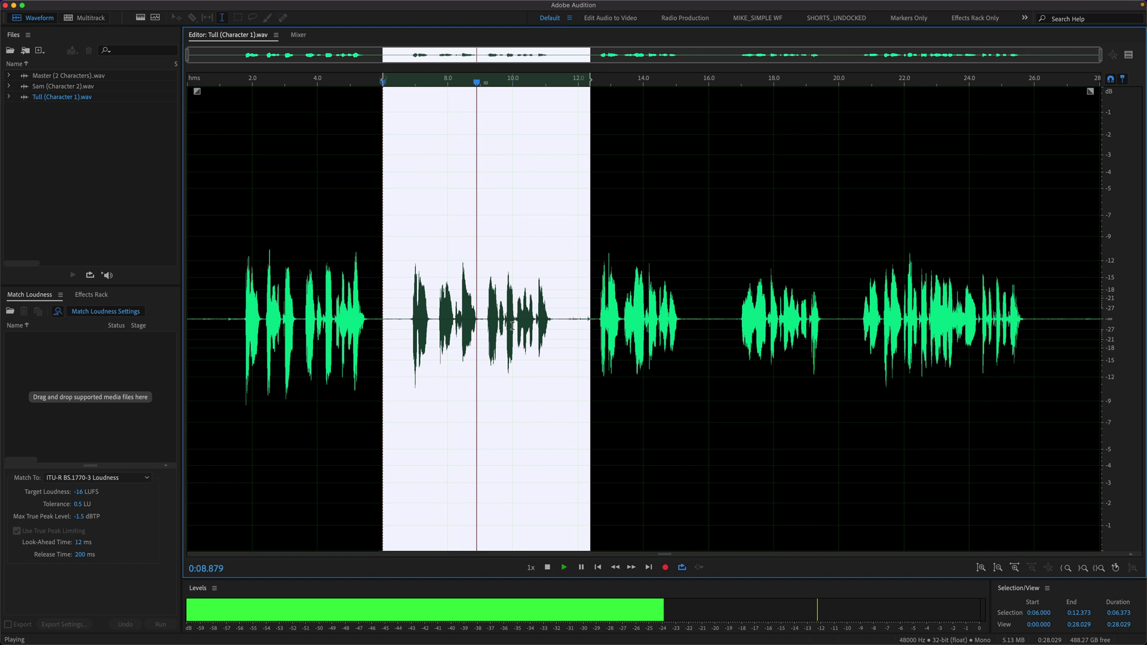
key(space)
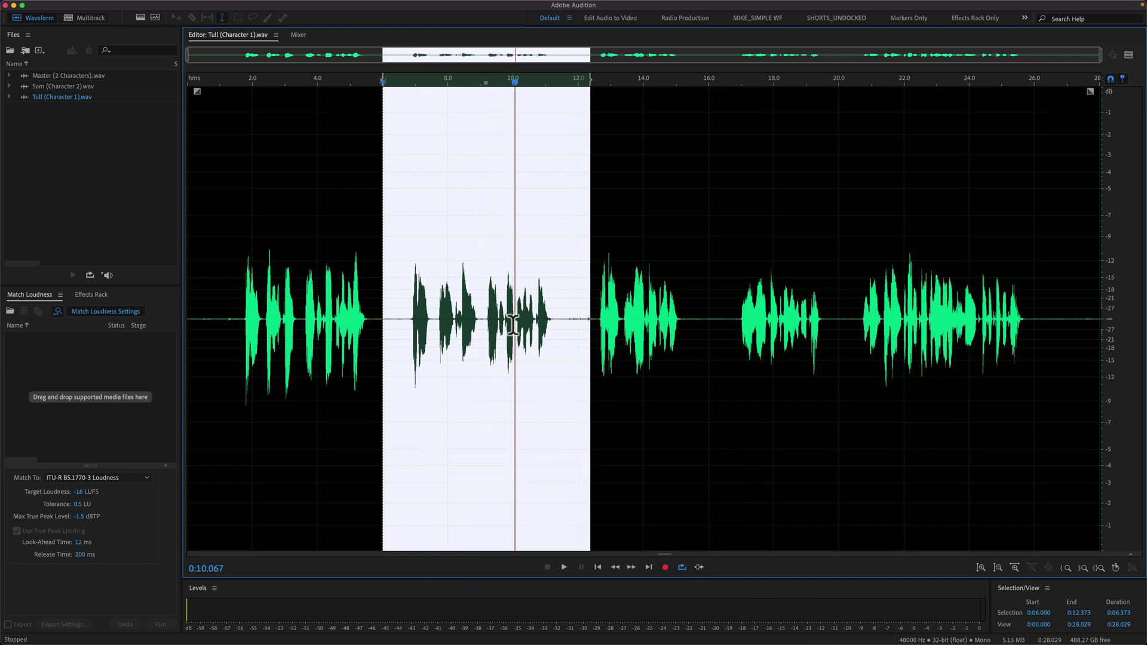
Try deleting the selected second-character section from the Tull file, and undo the deletion
key(BackSpace)
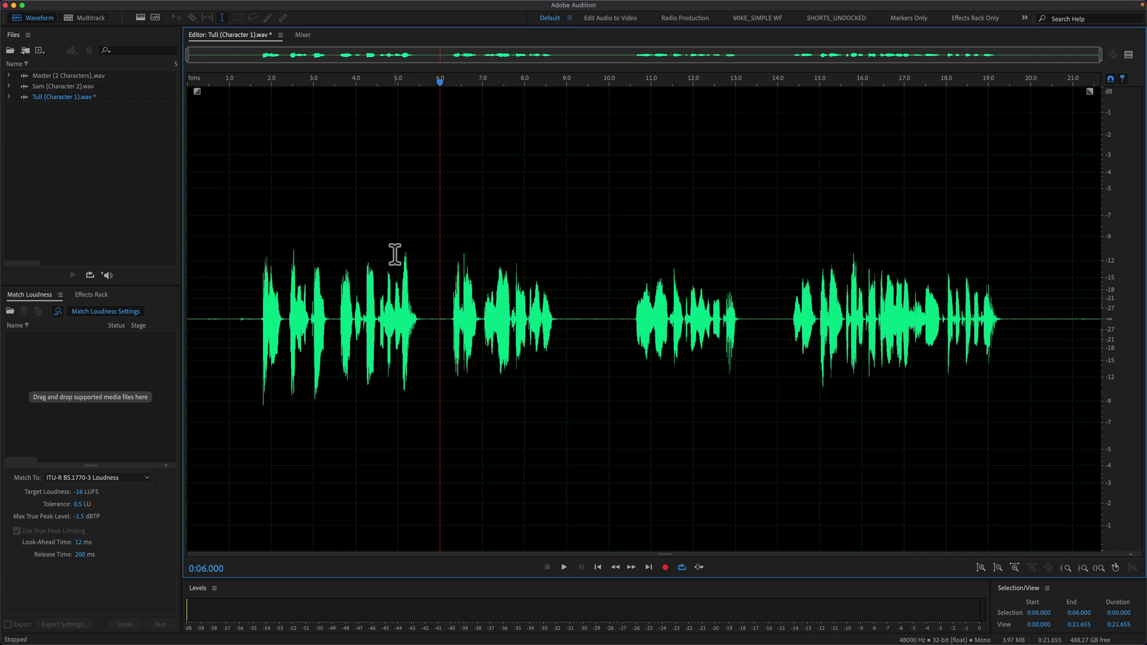
key(super+z)
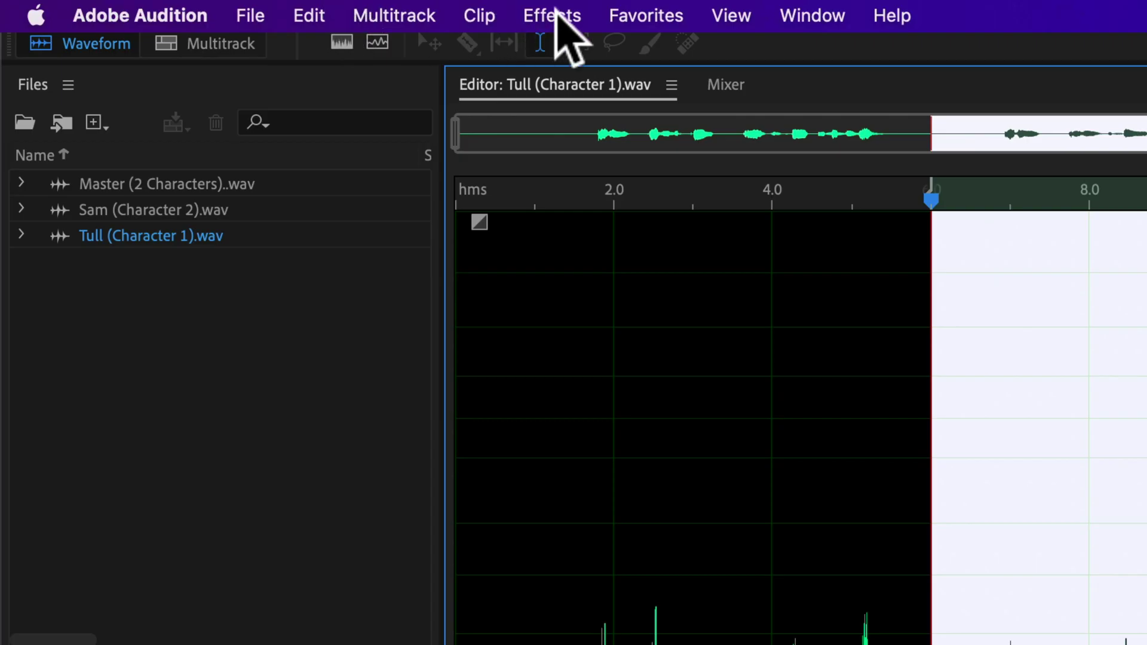
Silence the selected second-character section in the Tull file while keeping the file's timing
click(553, 15)
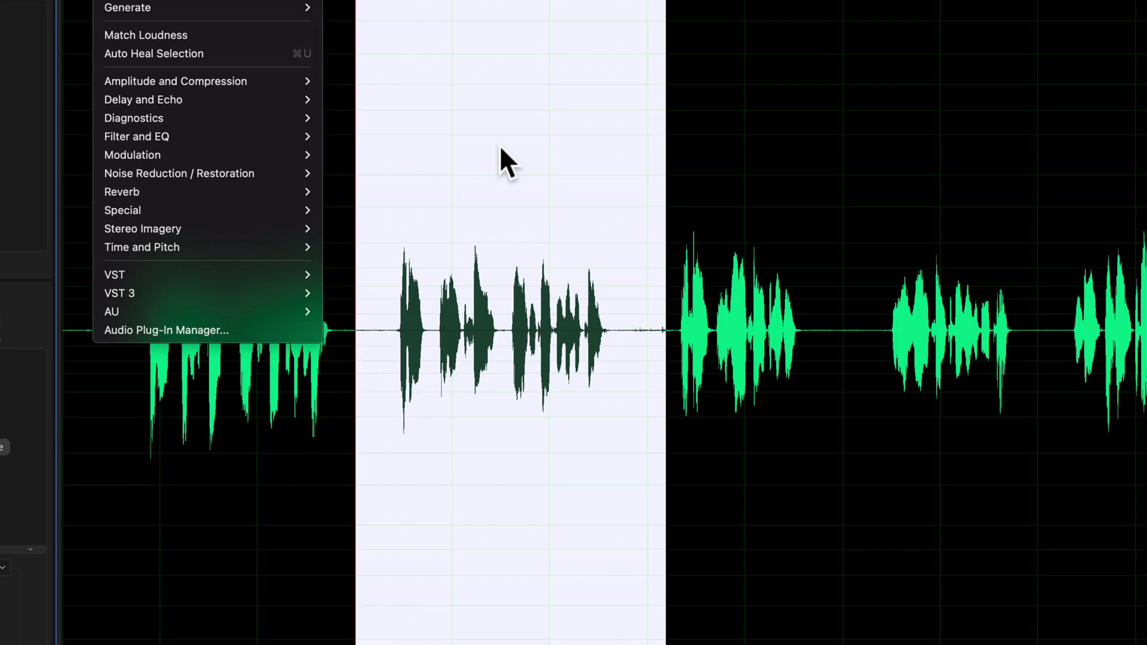
key(Escape)
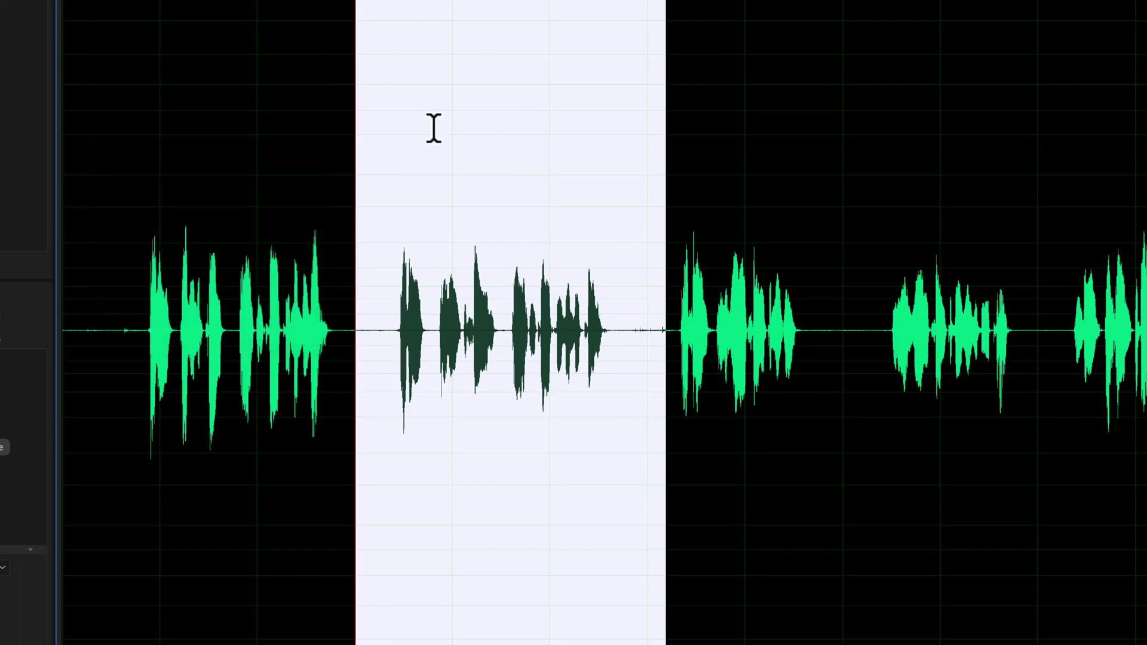
right_click(430, 118)
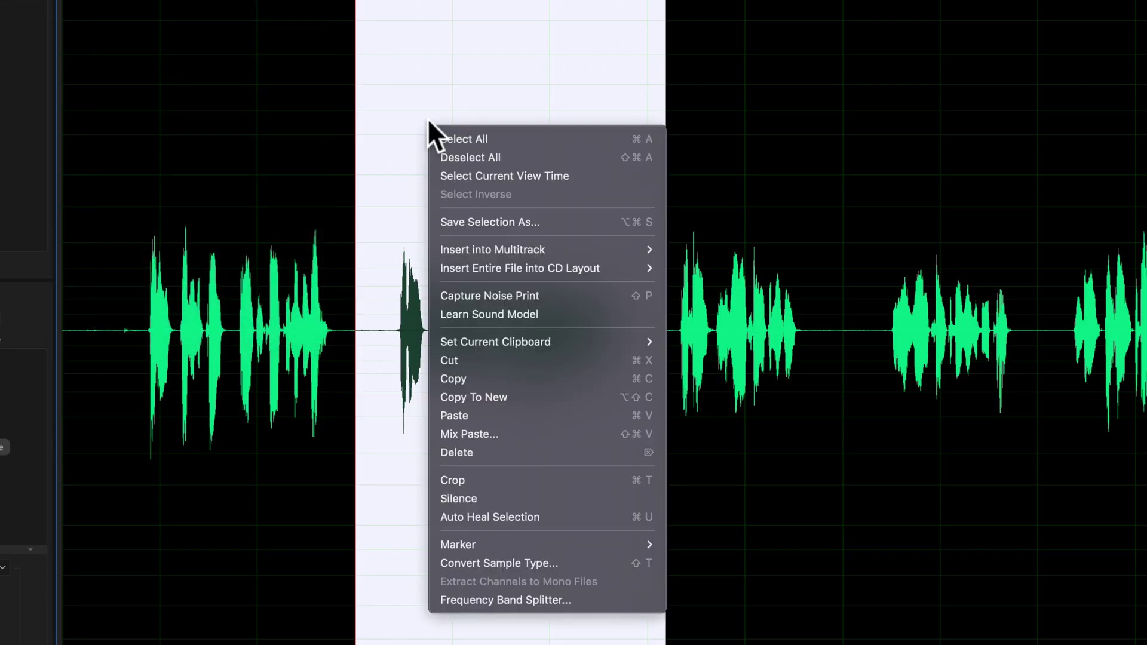
click(580, 500)
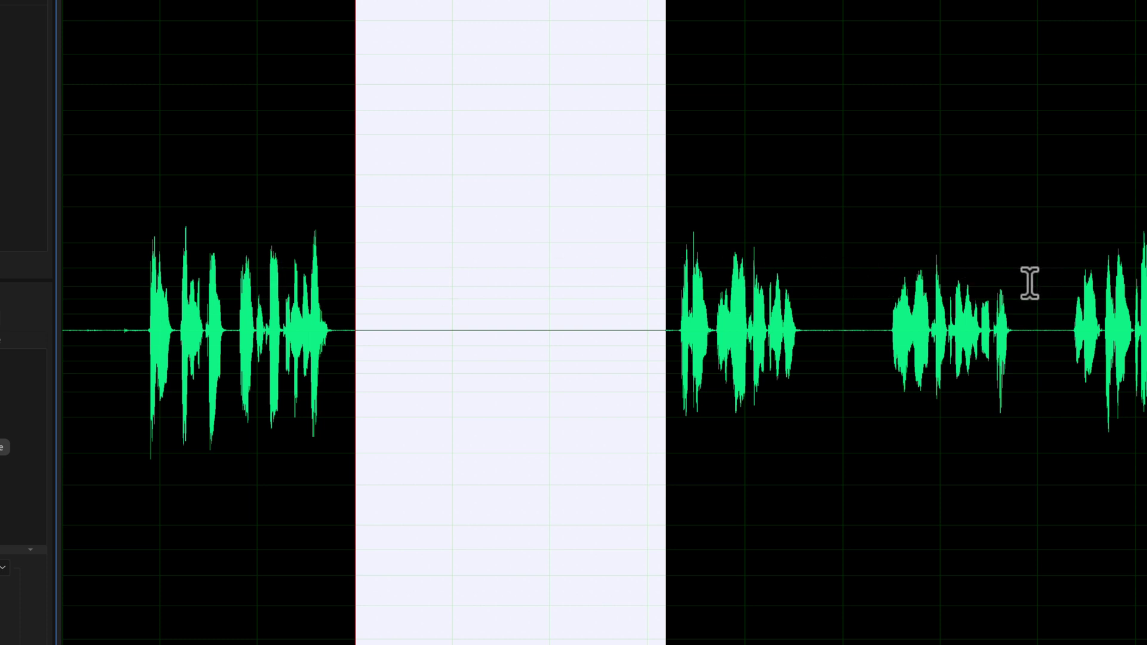
Silence the second character's other dialogue section in the Tull file, from about 0:15.844 to 0:20.450
click(836, 324)
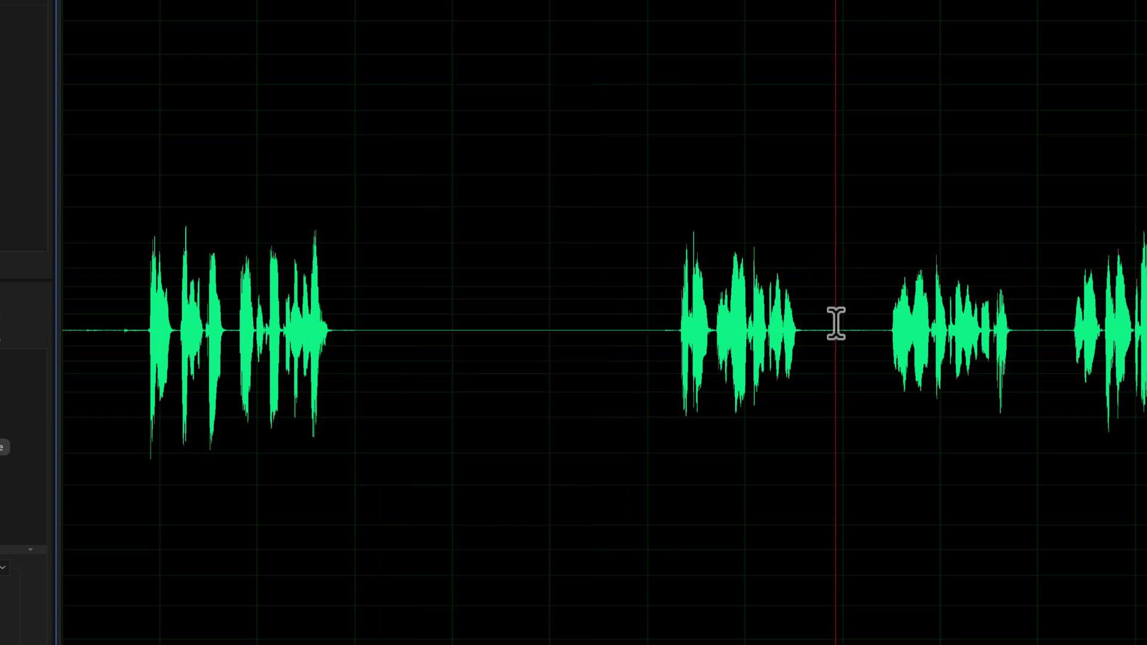
drag(836, 324, 1062, 320)
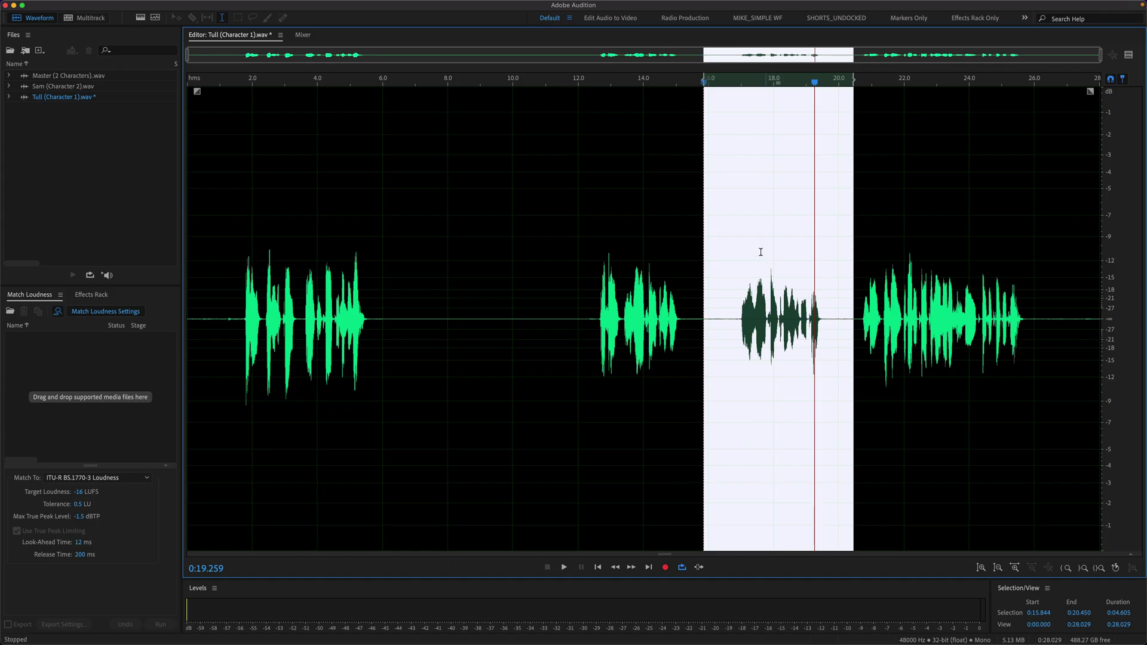
right_click(732, 142)
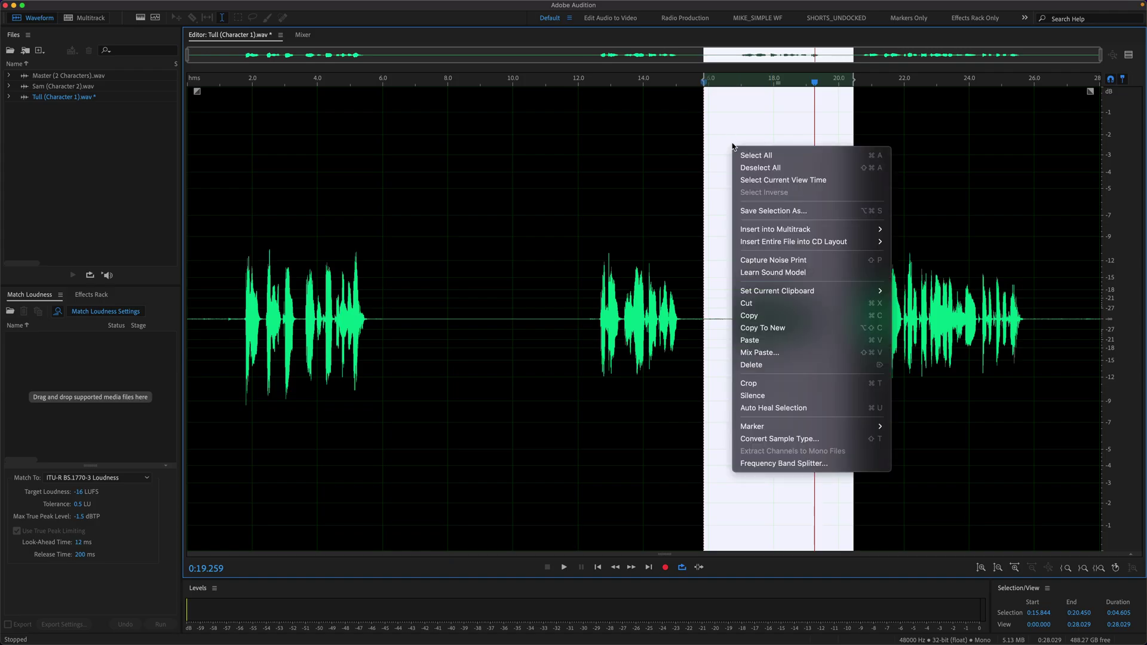
click(787, 396)
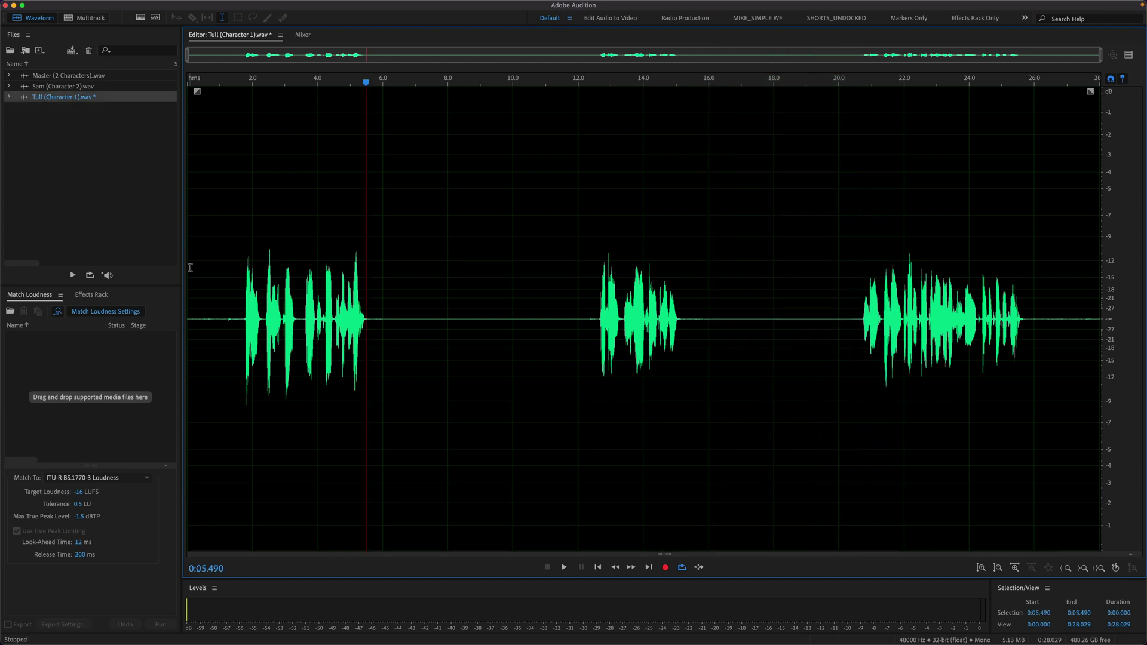
Open Sam (Character 2).wav and silence the first character's opening dialogue, from the start to about 0:06.255
click(70, 87)
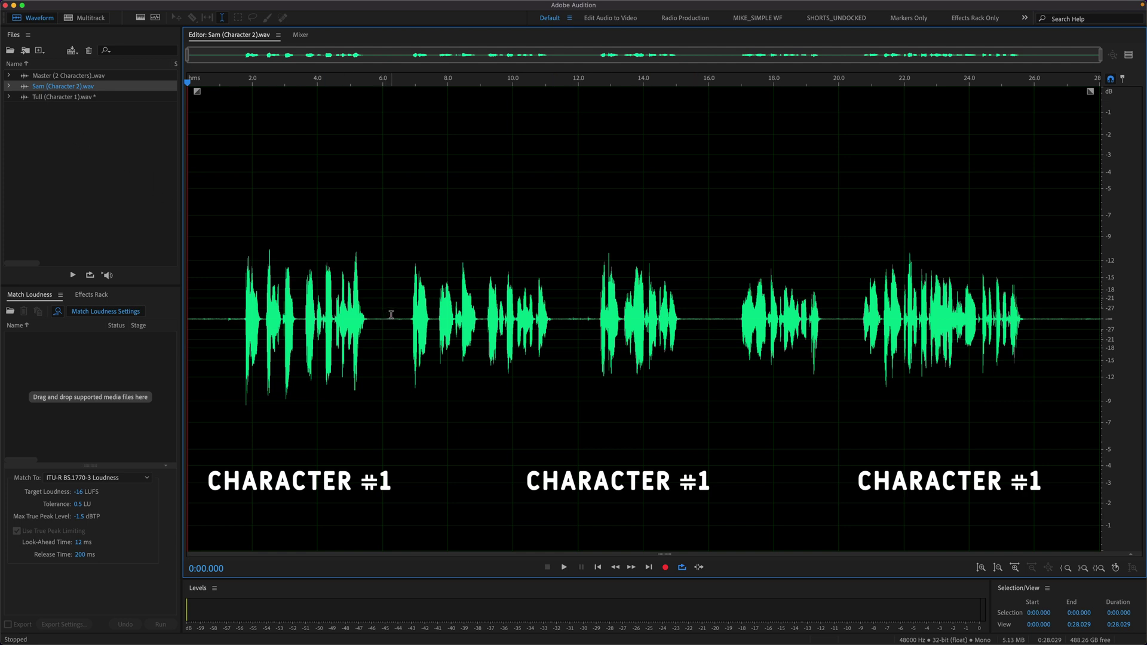
drag(391, 316, 143, 287)
right_click(232, 175)
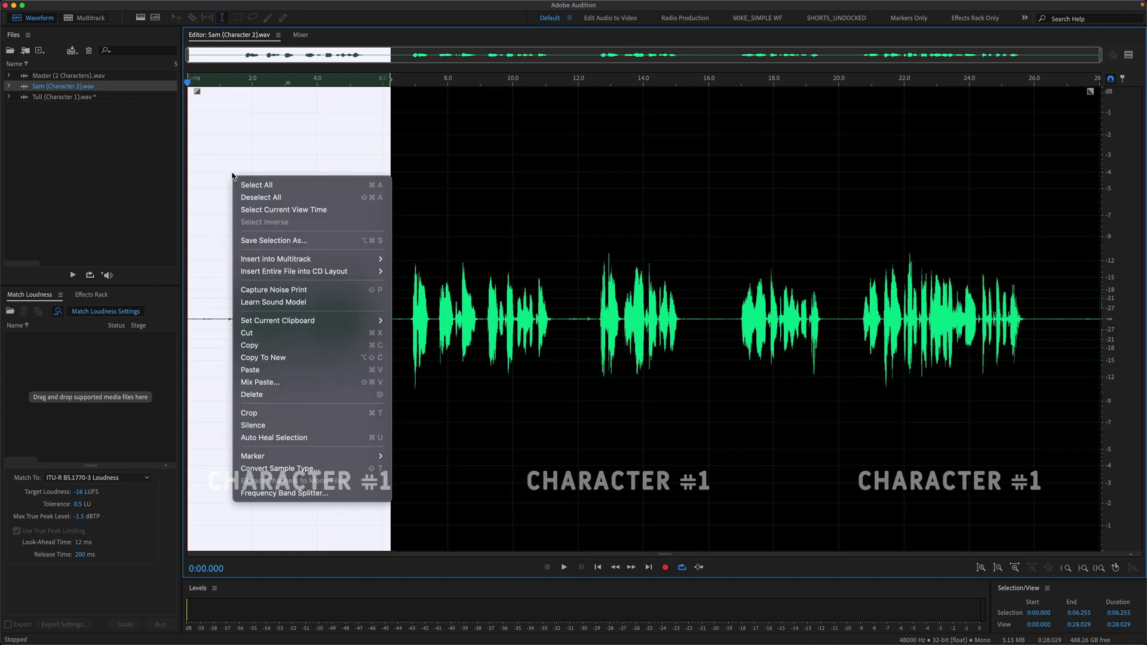
click(285, 424)
Silence the first character's middle dialogue section in the Sam file, from about 0:11.686 to 0:16.498
drag(568, 317, 724, 316)
right_click(640, 310)
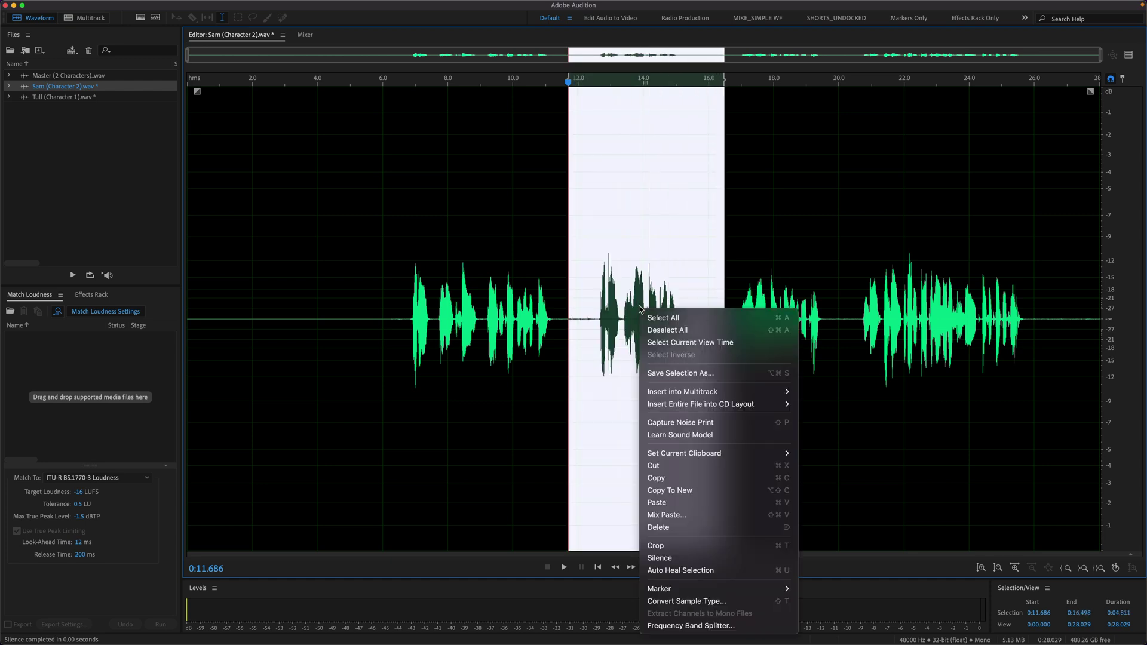
click(660, 558)
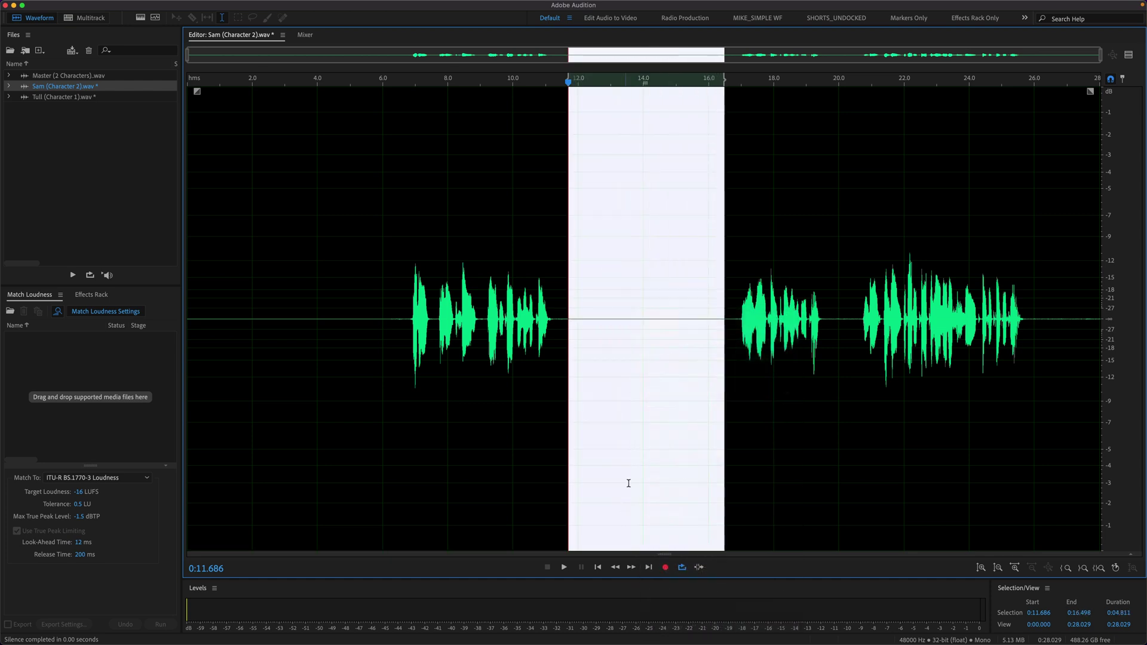
Silence the first character's last dialogue section in the Sam file, from about 0:20.244 to the end at 0:28.029
click(936, 314)
drag(848, 315, 1145, 323)
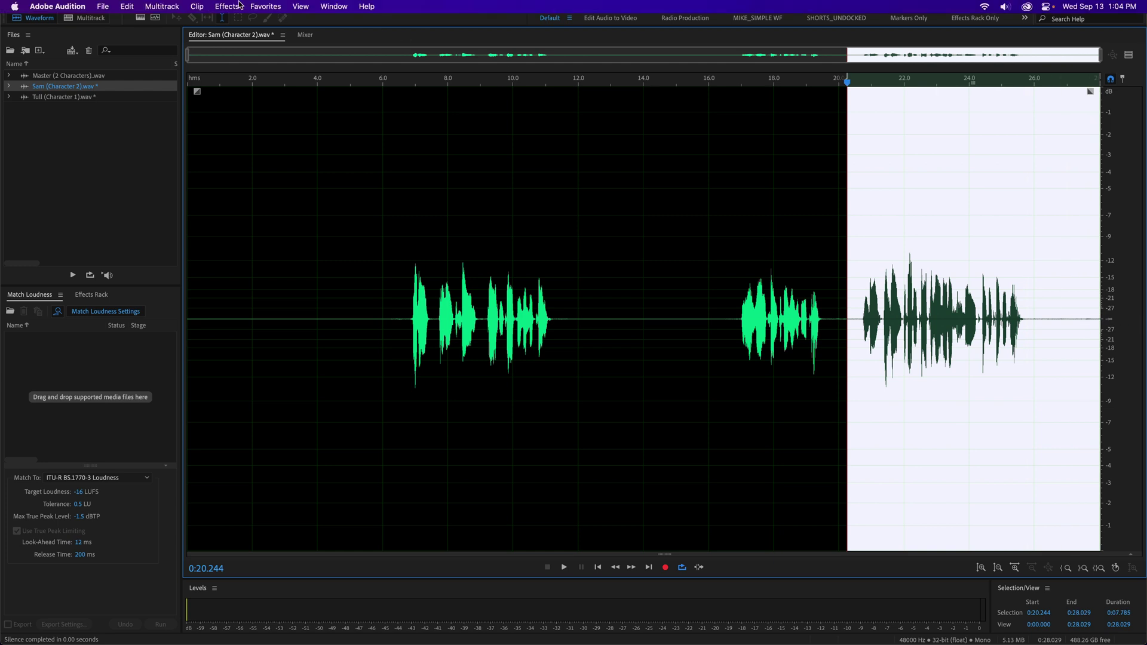
click(236, 7)
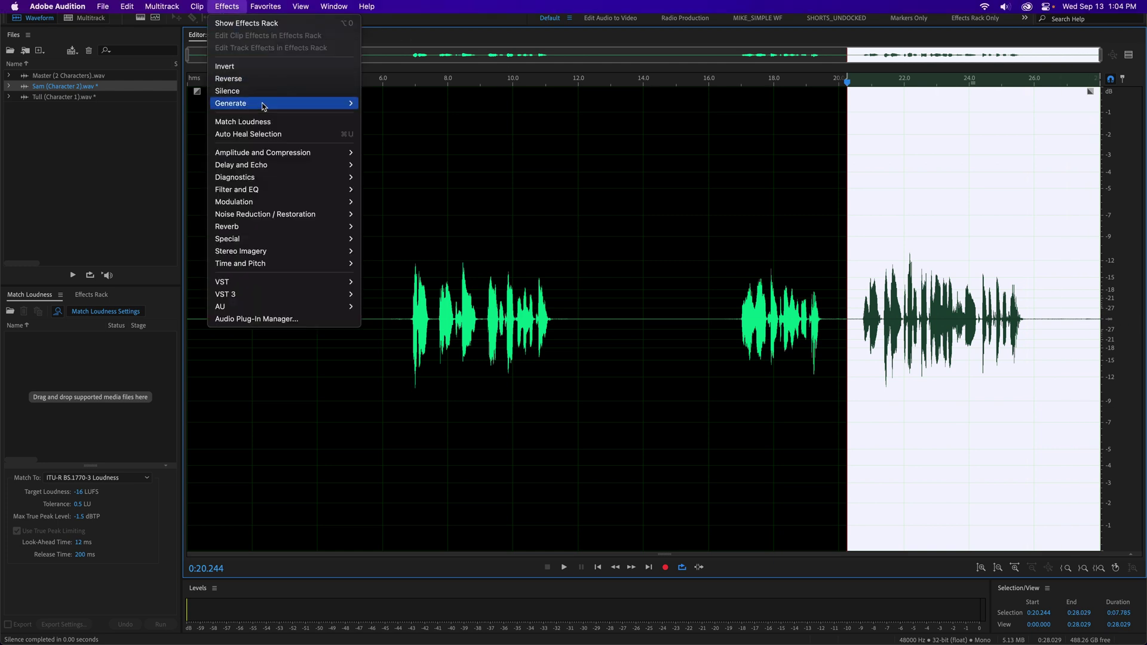
mouse_move(263, 101)
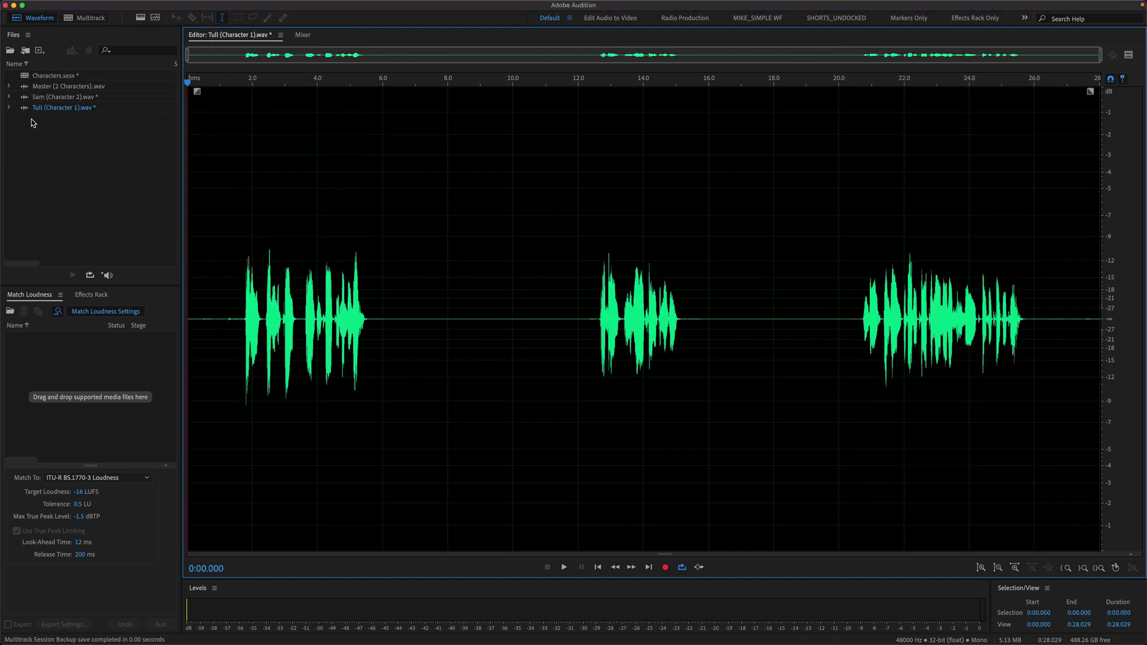
Open the Characters.sesx multitrack session and place Tull (Character 1).wav at the start of its timeline
click(37, 97)
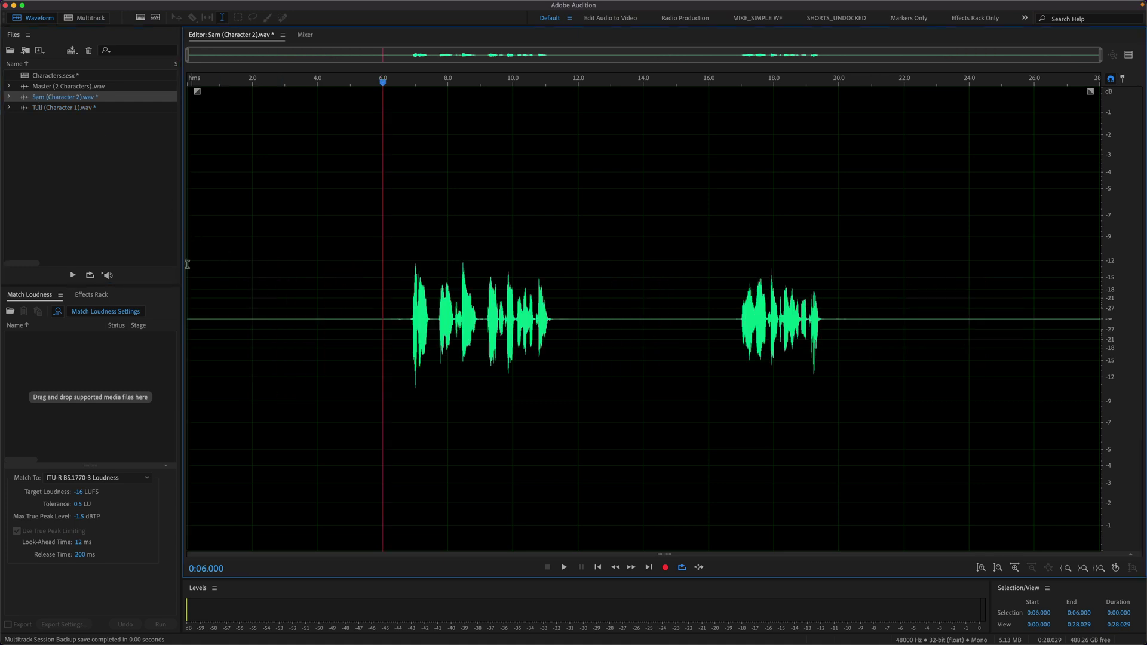
double_click(54, 76)
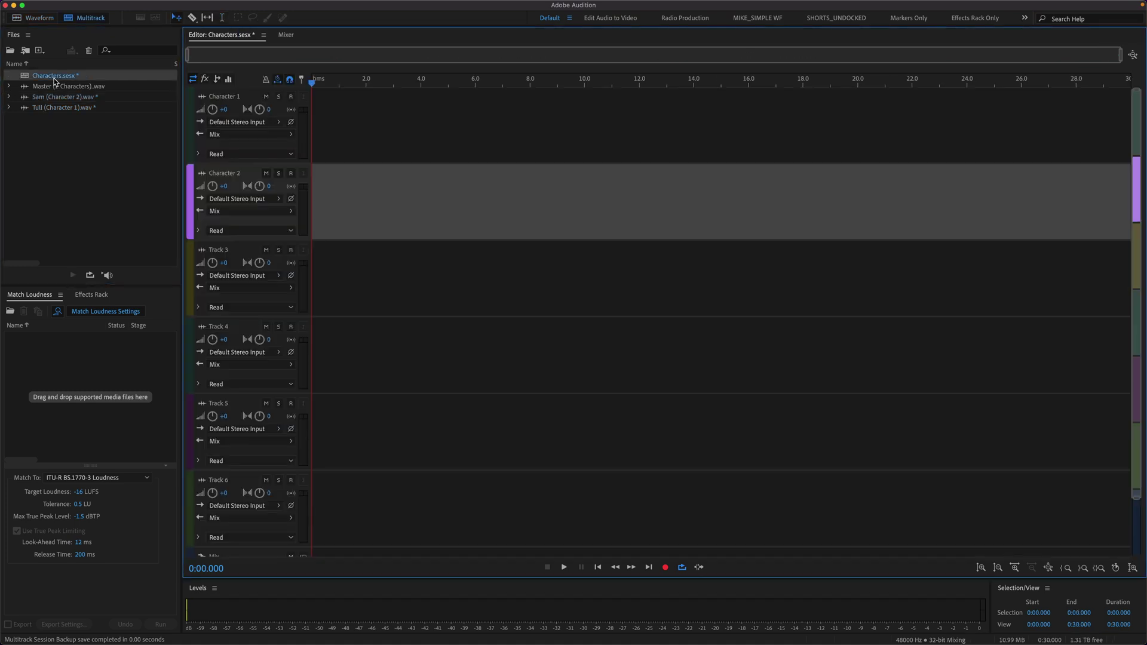
click(46, 107)
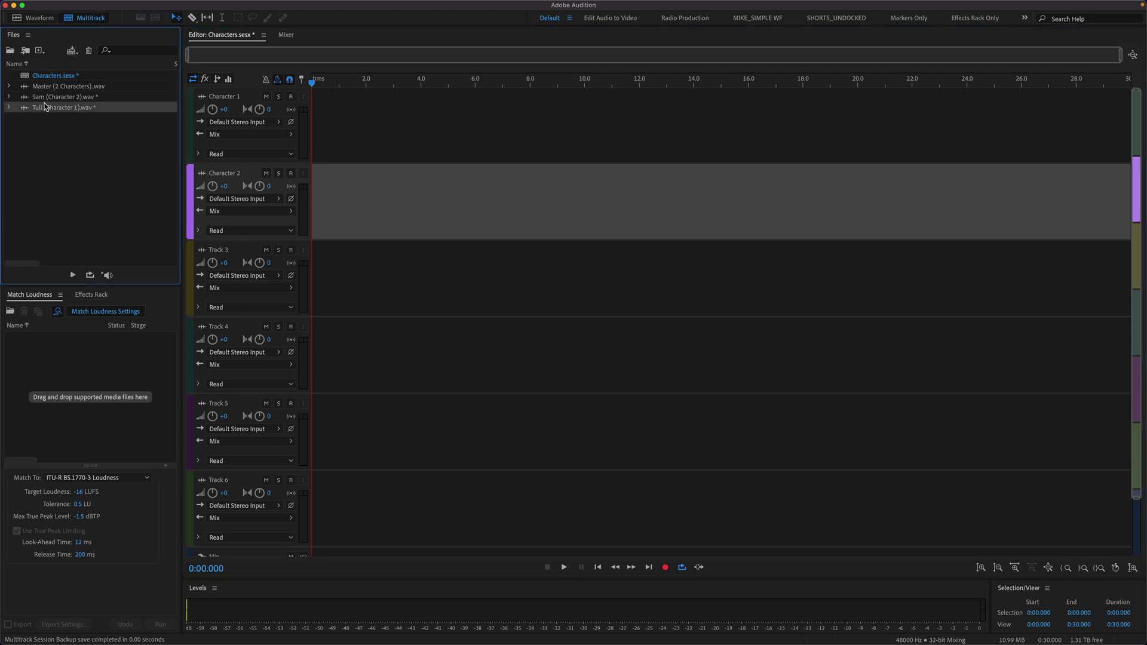
drag(46, 107, 322, 198)
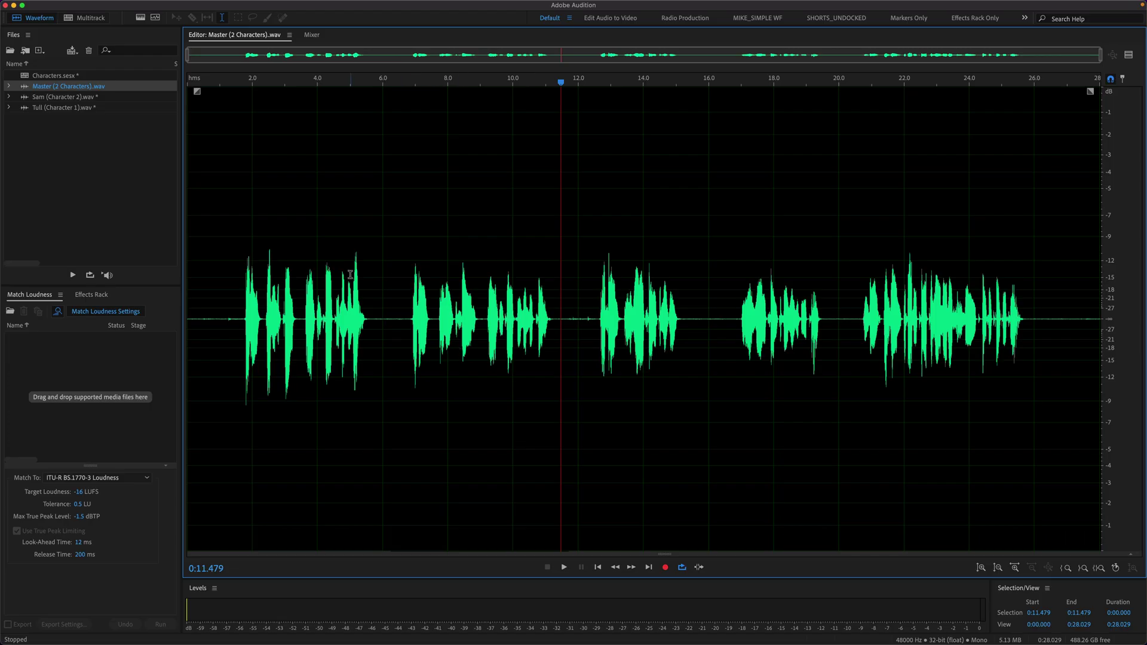
Select the second dialogue section of Master (2 Characters).wav, from about 0:06.341 to 0:11.376, and locate the Silence command
click(394, 303)
drag(402, 305, 558, 308)
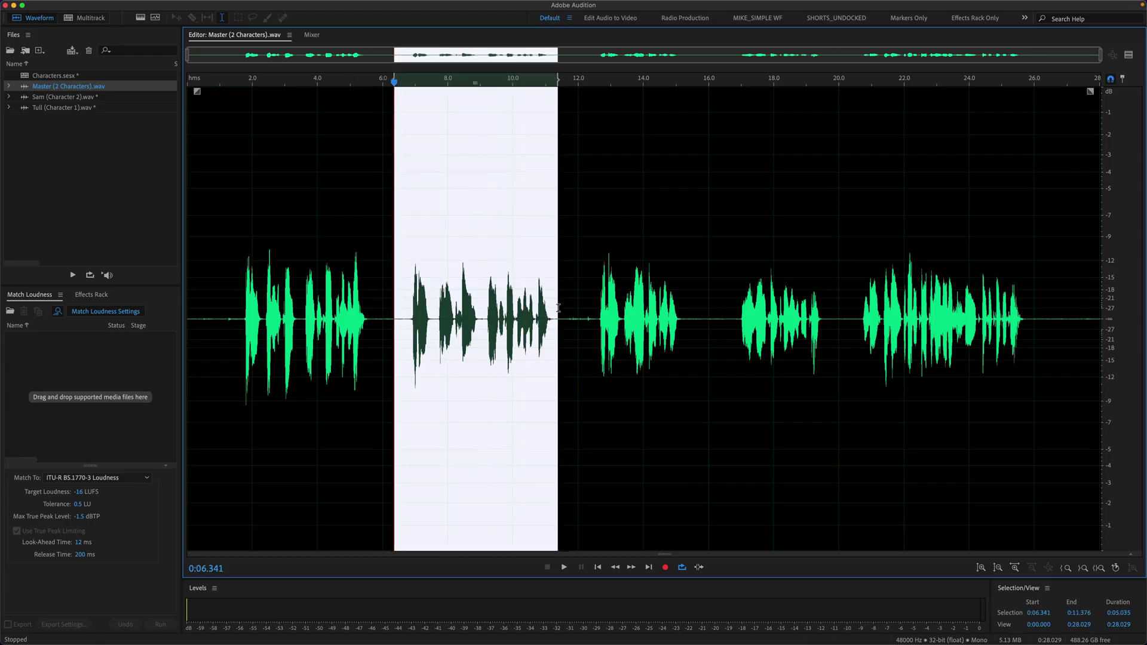
right_click(467, 318)
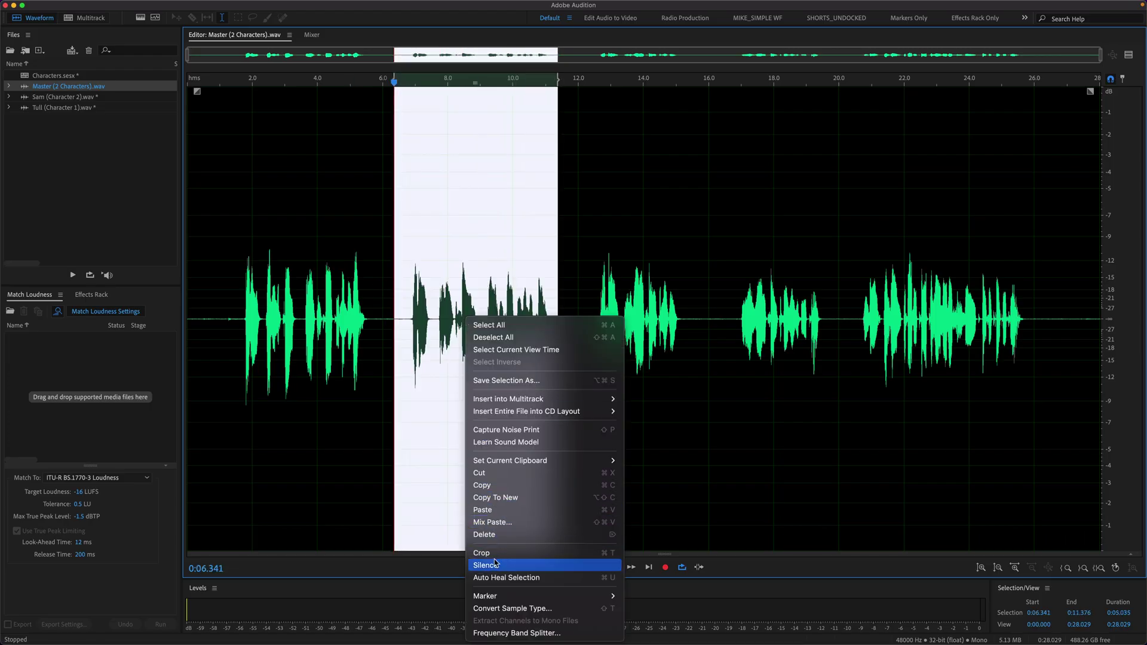
click(423, 424)
click(229, 6)
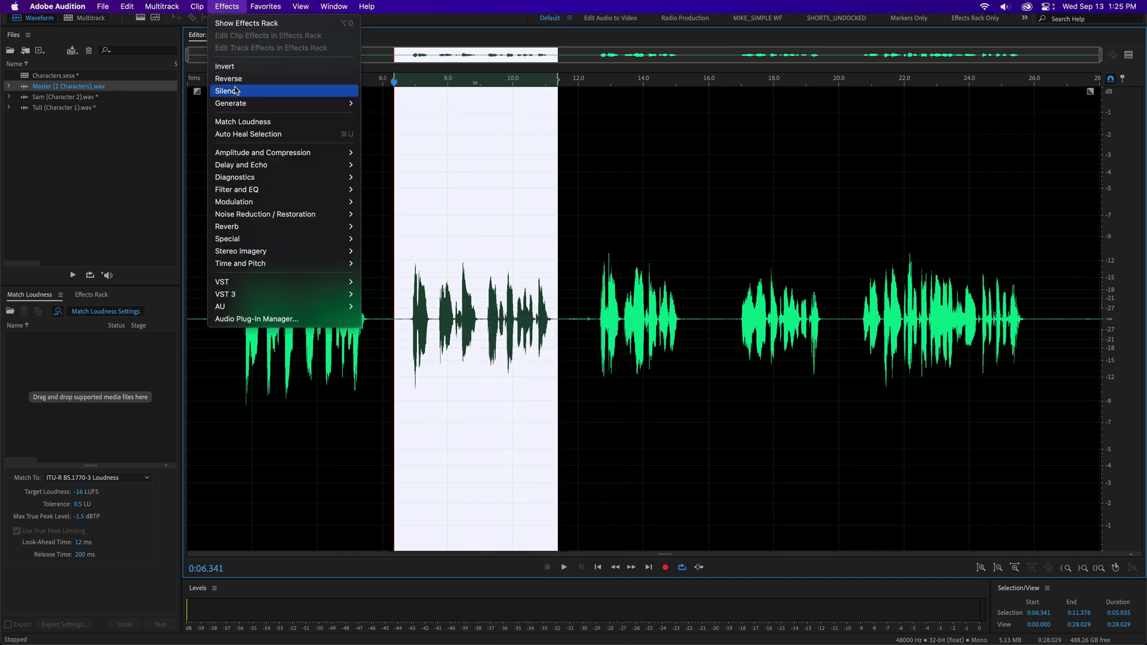
click(467, 228)
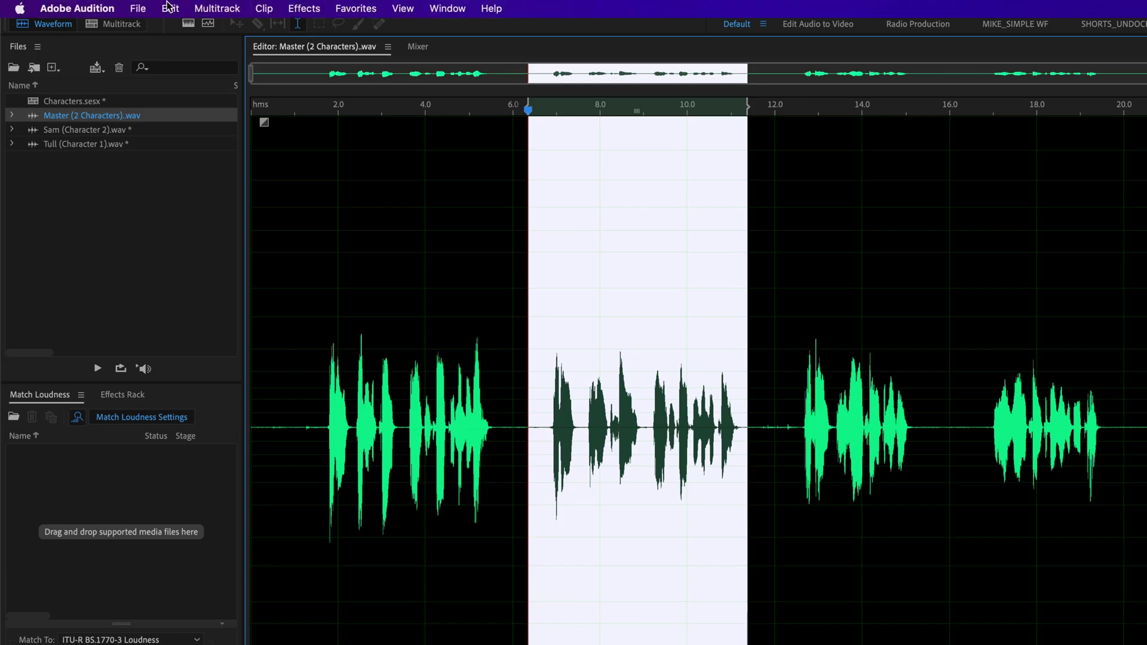
Assign Option+X as the keyboard shortcut for the Silence effect and check the assignment beside the command
click(127, 6)
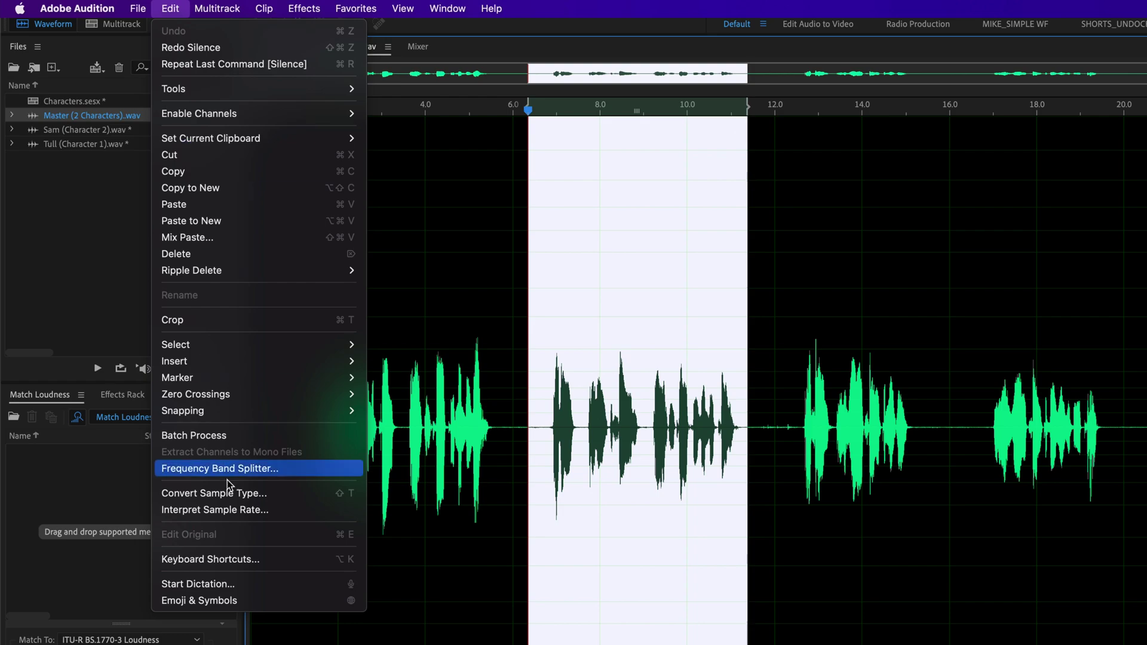
click(276, 562)
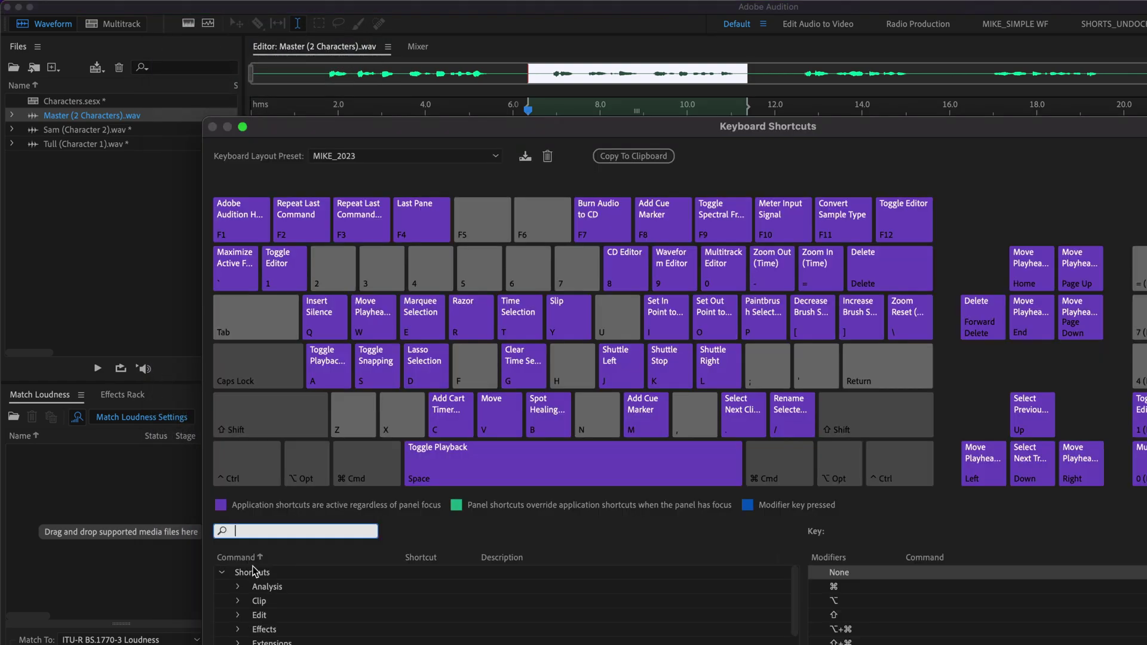
text(sile)
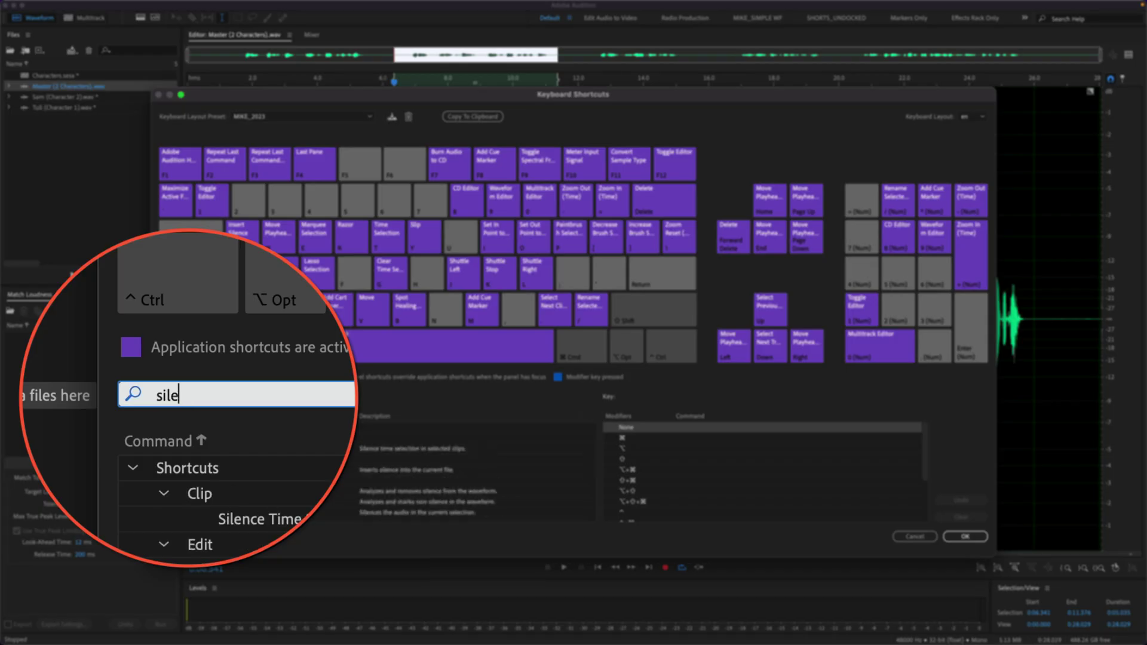
click(213, 474)
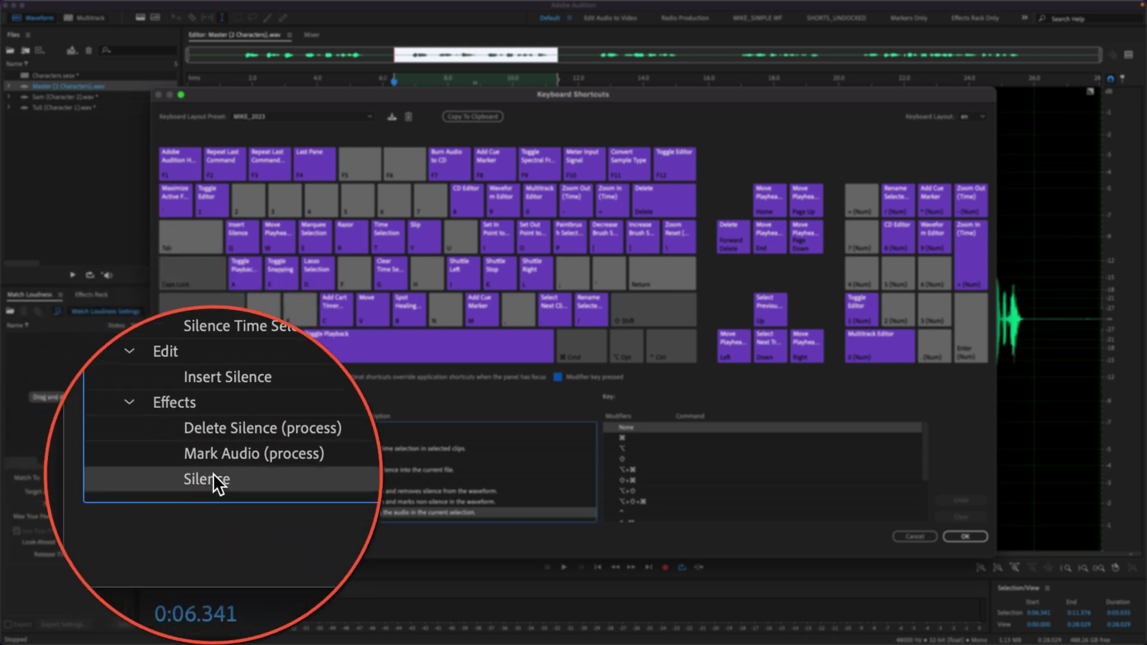
click(312, 513)
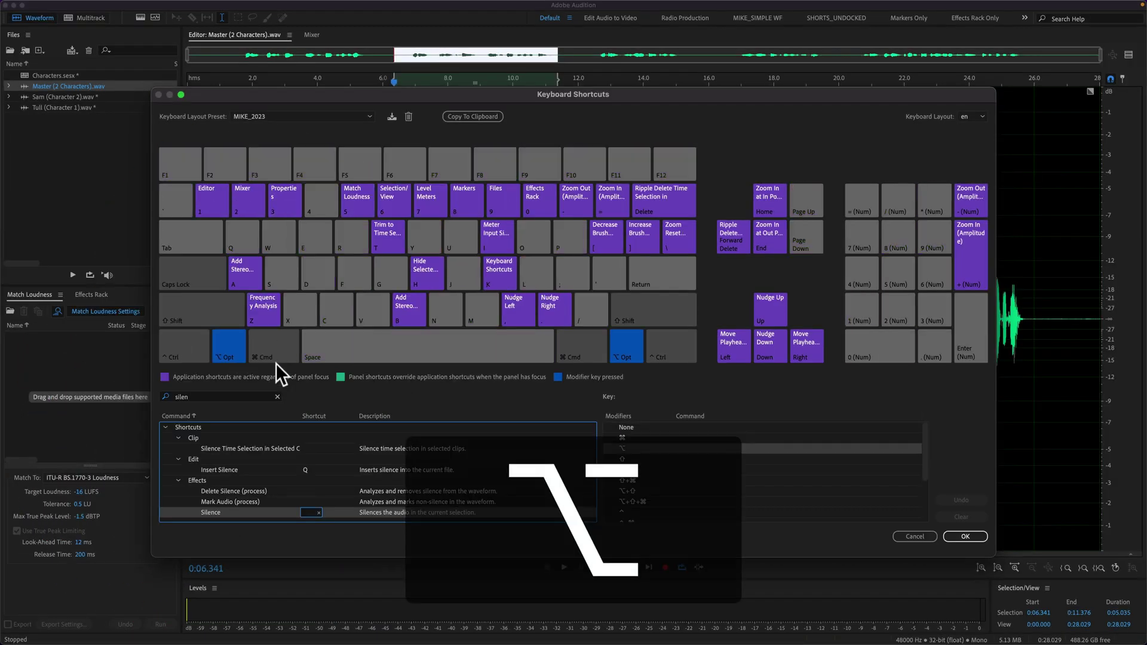
key(alt+x)
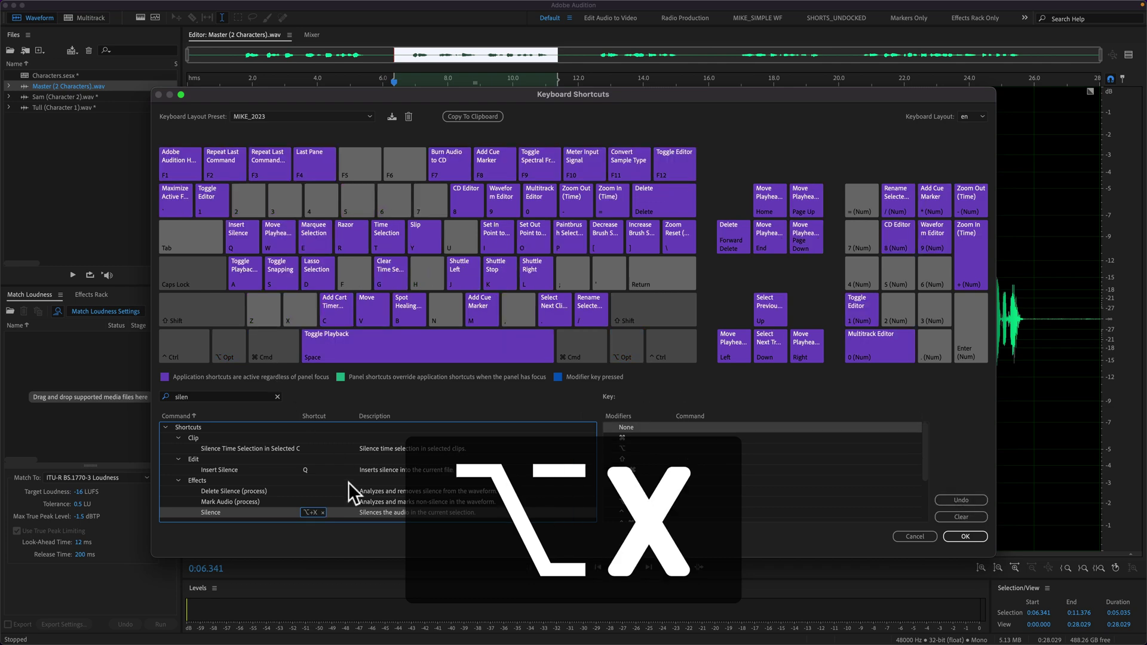
click(964, 536)
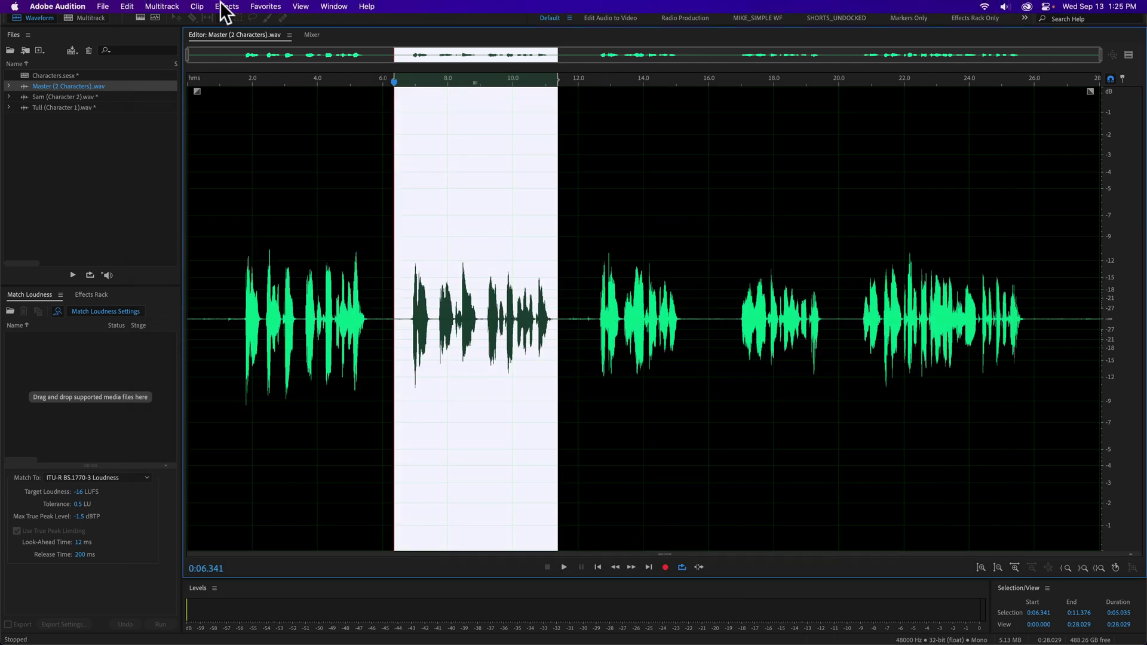
click(225, 6)
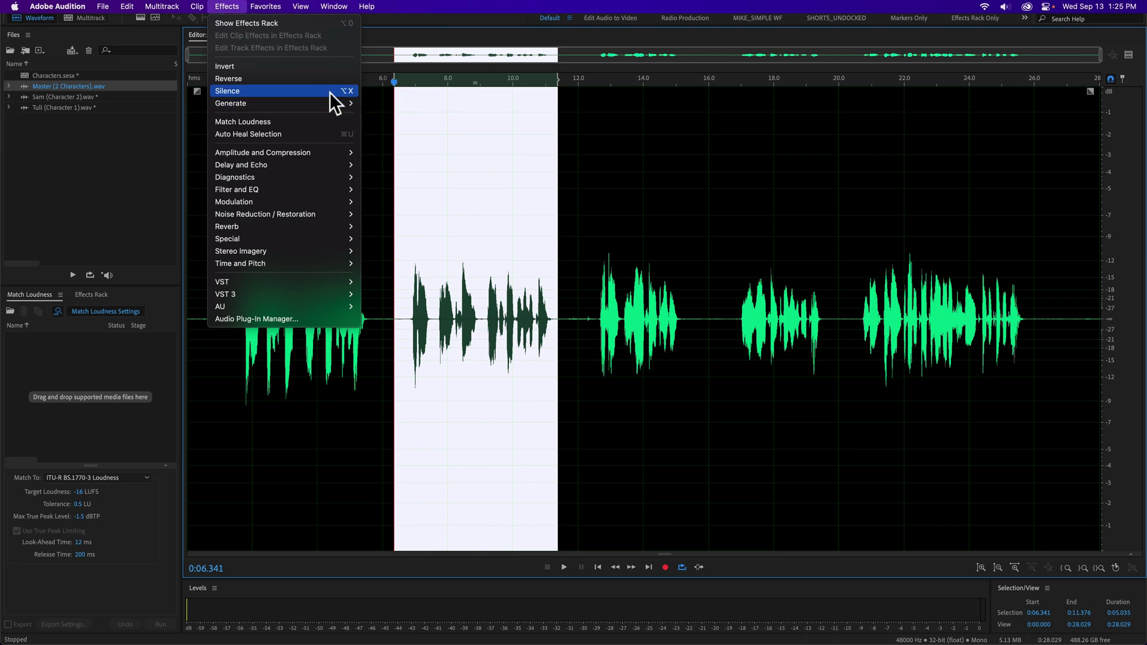
click(367, 300)
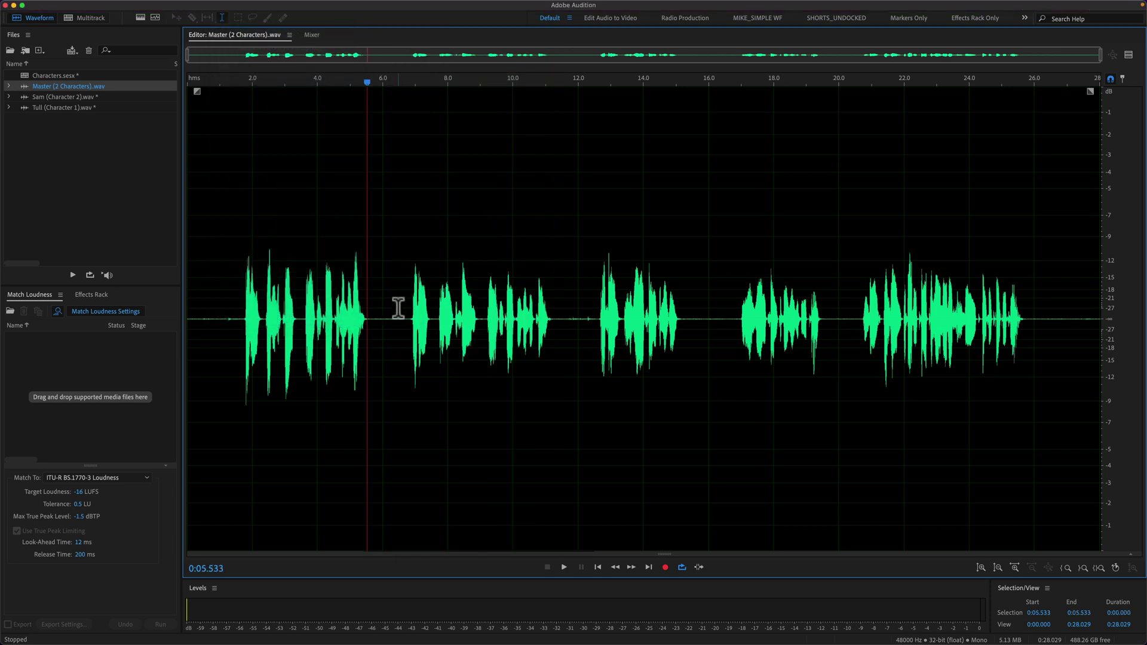
Silence the second dialogue section of the master file, from about 0:06.238 to 0:12.373, and toggle playback
drag(390, 310, 591, 311)
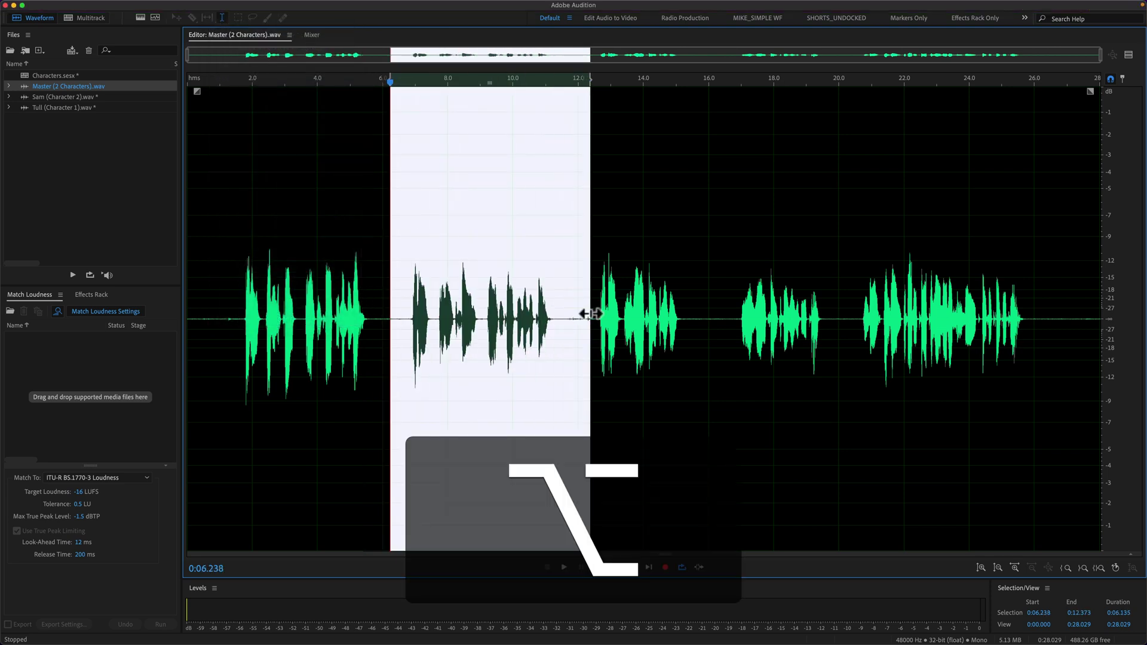
key(alt+x)
key(space)
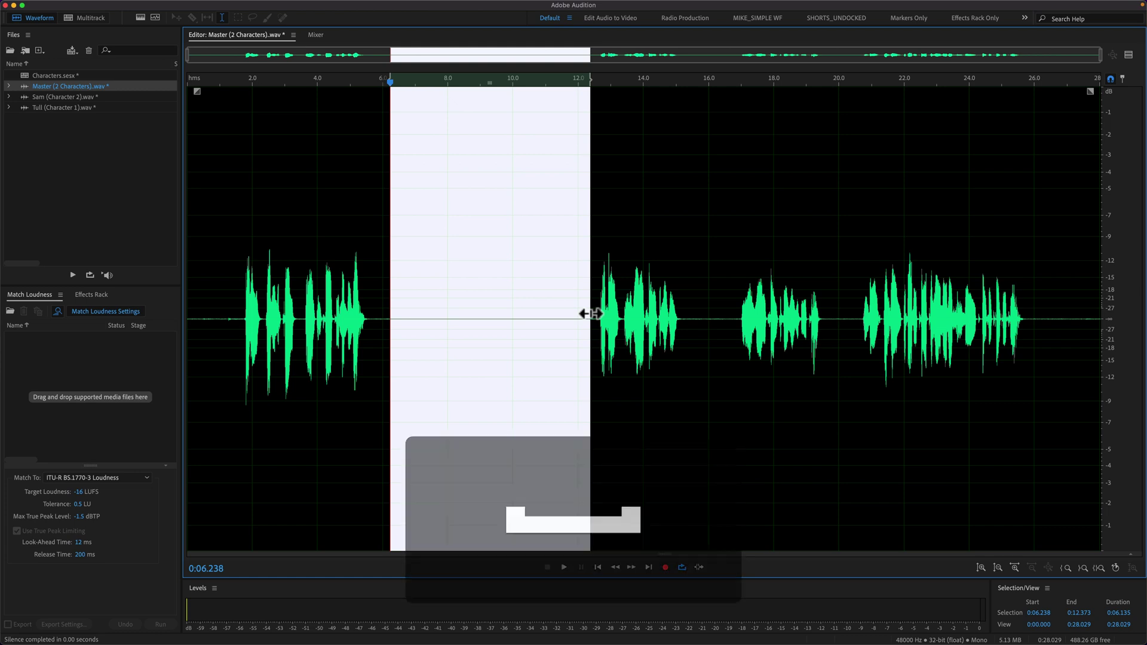